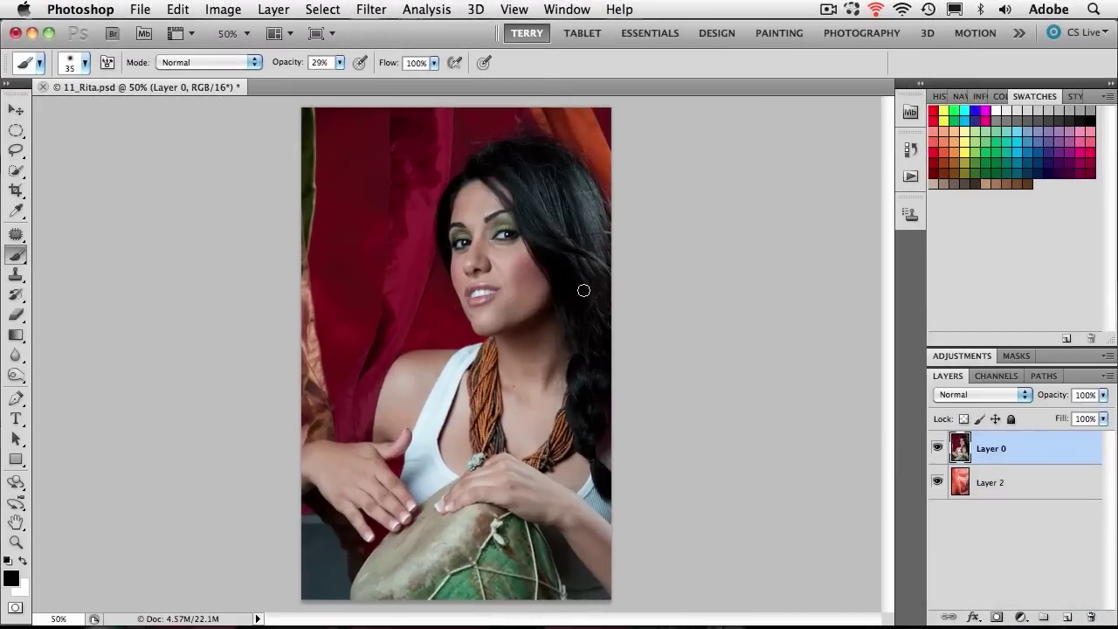
- Zoom in on the portrait and pan around it, cancelling an accidental new colour swatch
key(z)
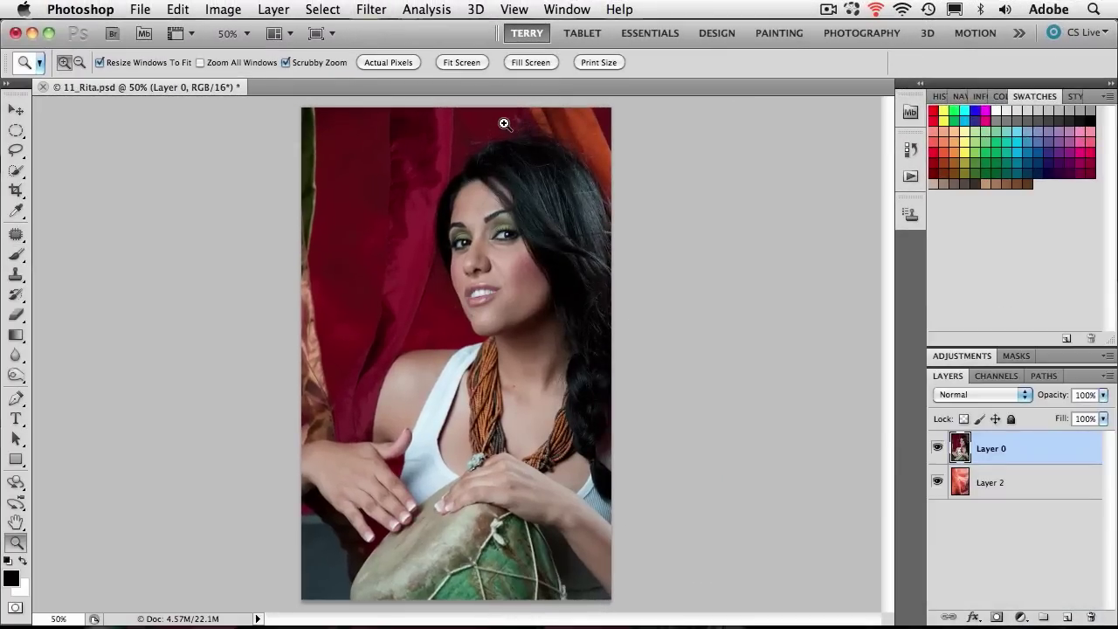
drag(490, 120, 601, 152)
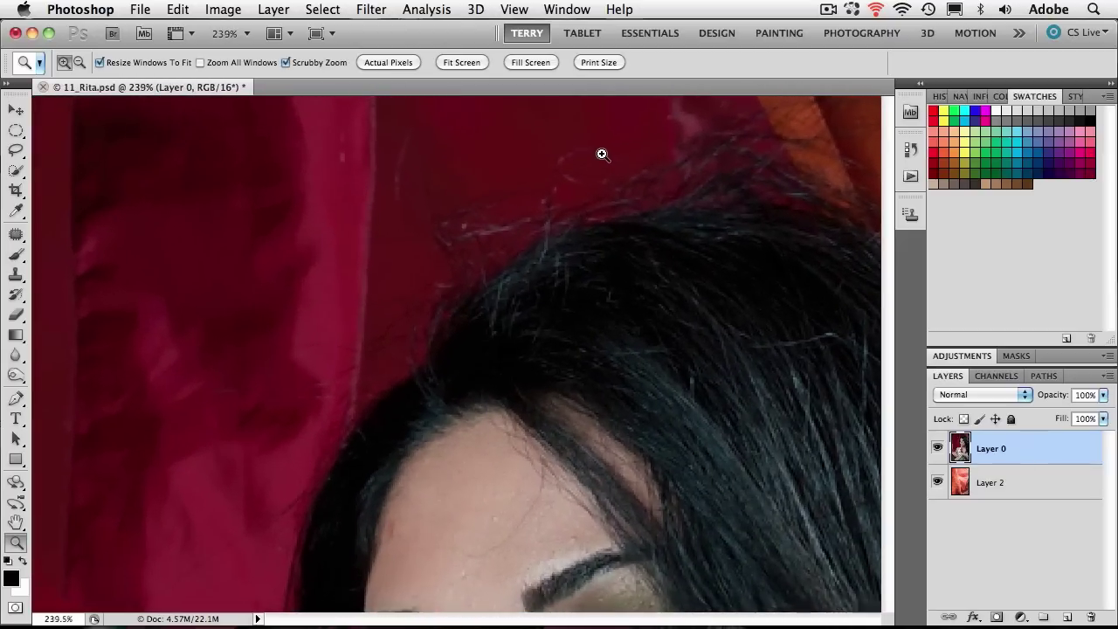
key(b)
drag(813, 222, 404, 404)
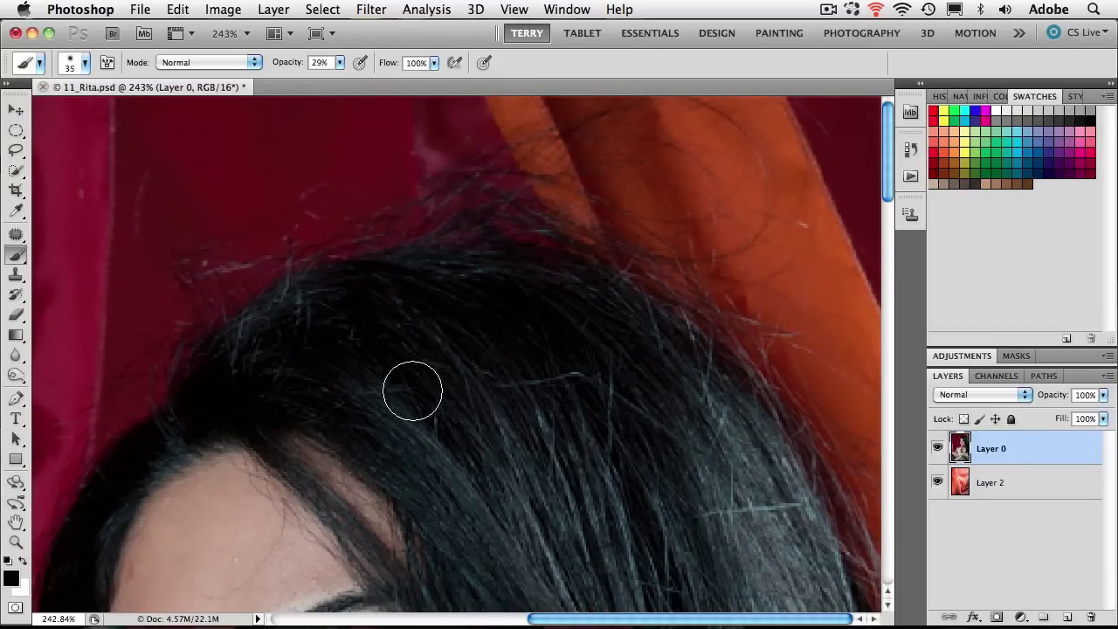
drag(467, 342, 828, 12)
scroll(811, 462, down, 15)
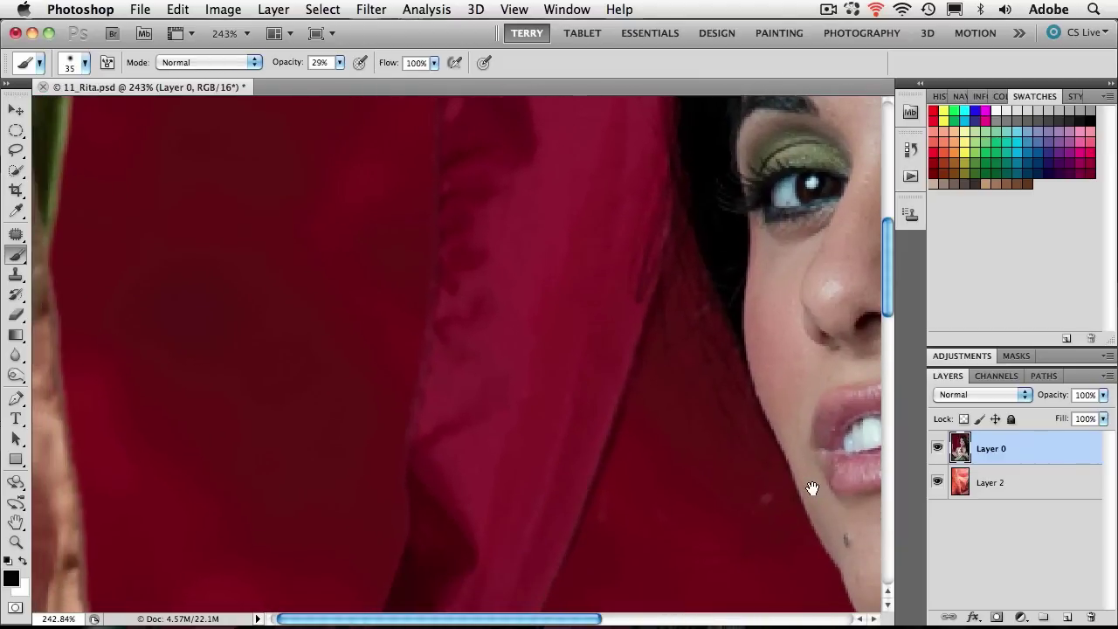
scroll(811, 463, right, 5)
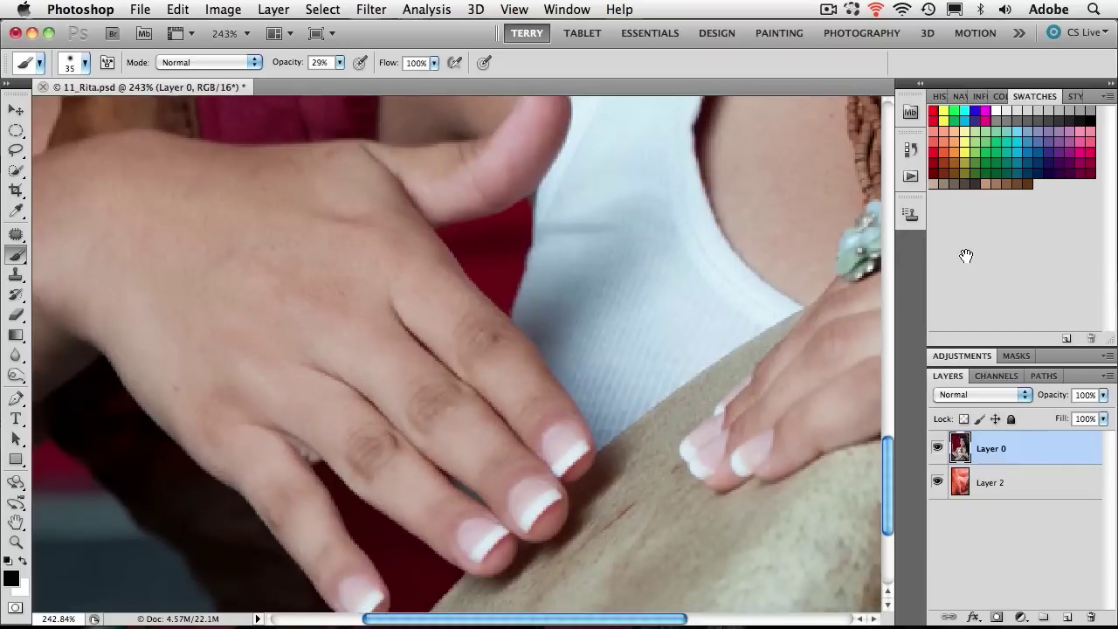
click(963, 255)
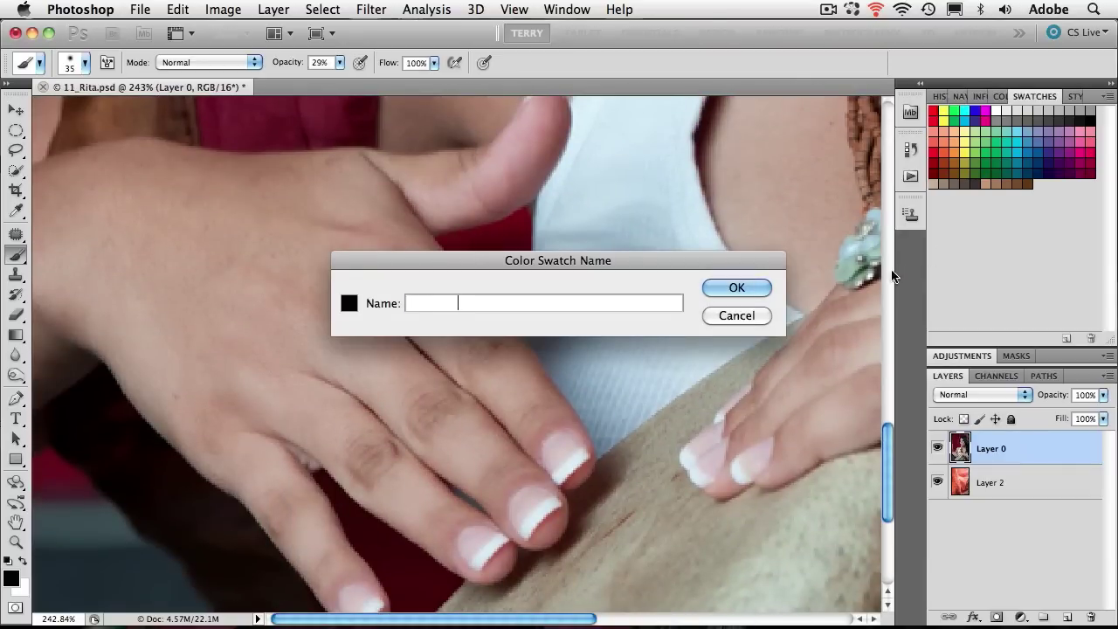
click(766, 316)
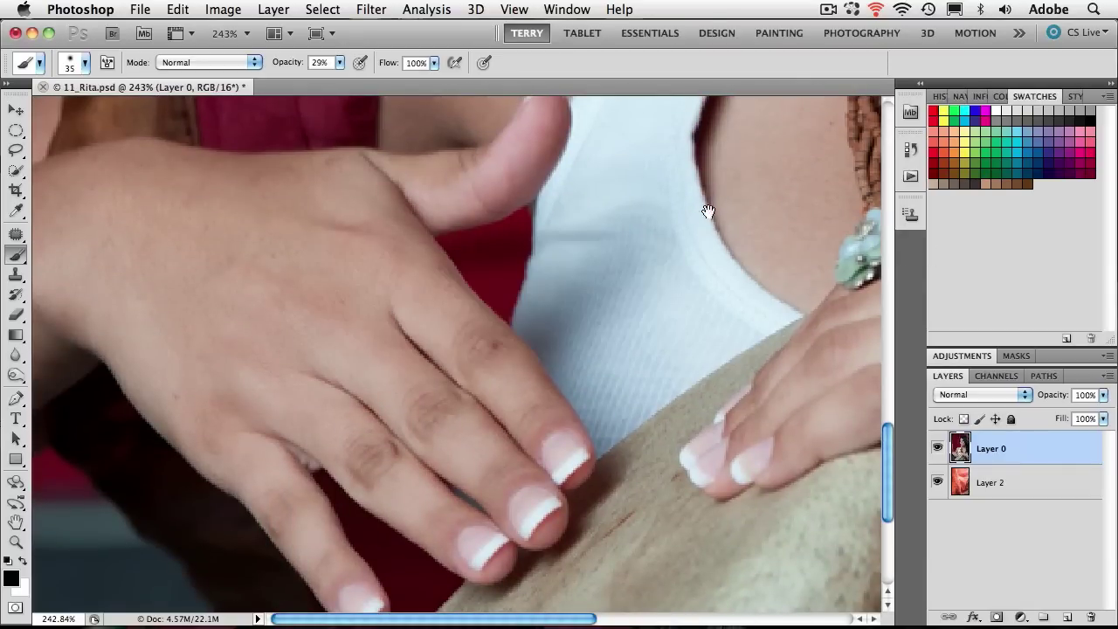
- Fit the whole portrait in view and briefly hide it to check the rock texture beneath
drag(708, 209, 673, 608)
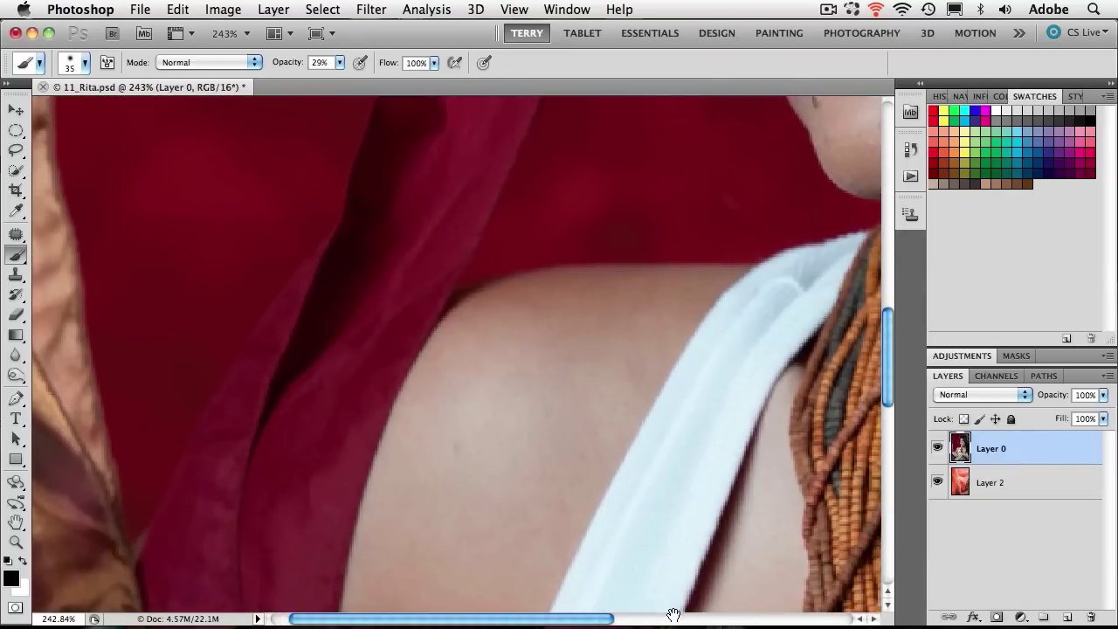
key(super+minus)
key(super+minus)
key(super+minus)
key(super+minus)
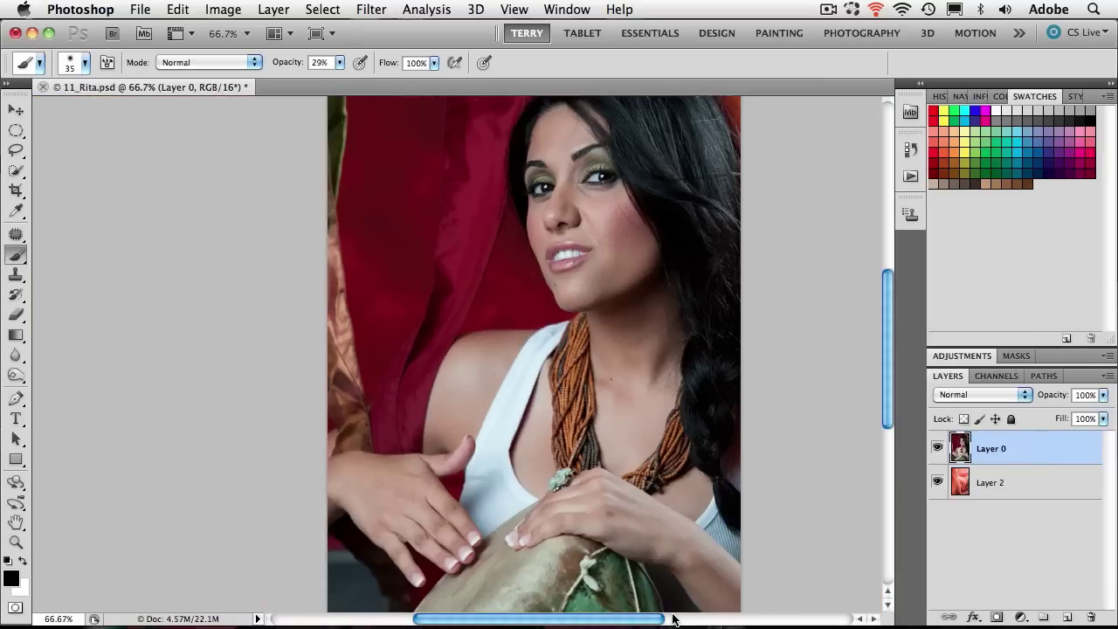
key(super+minus)
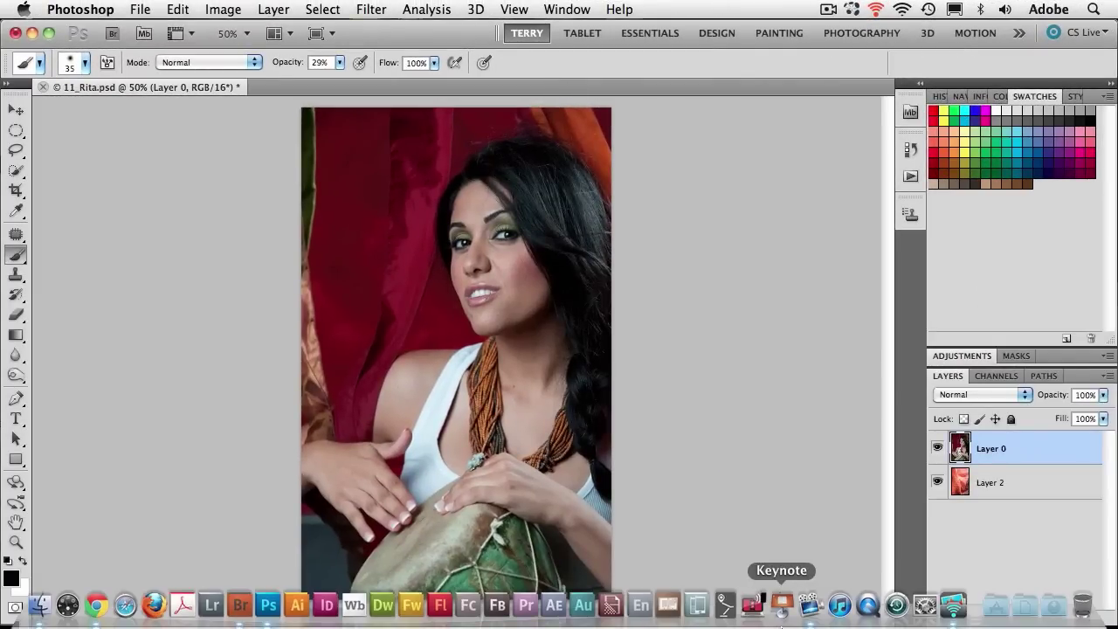
click(937, 448)
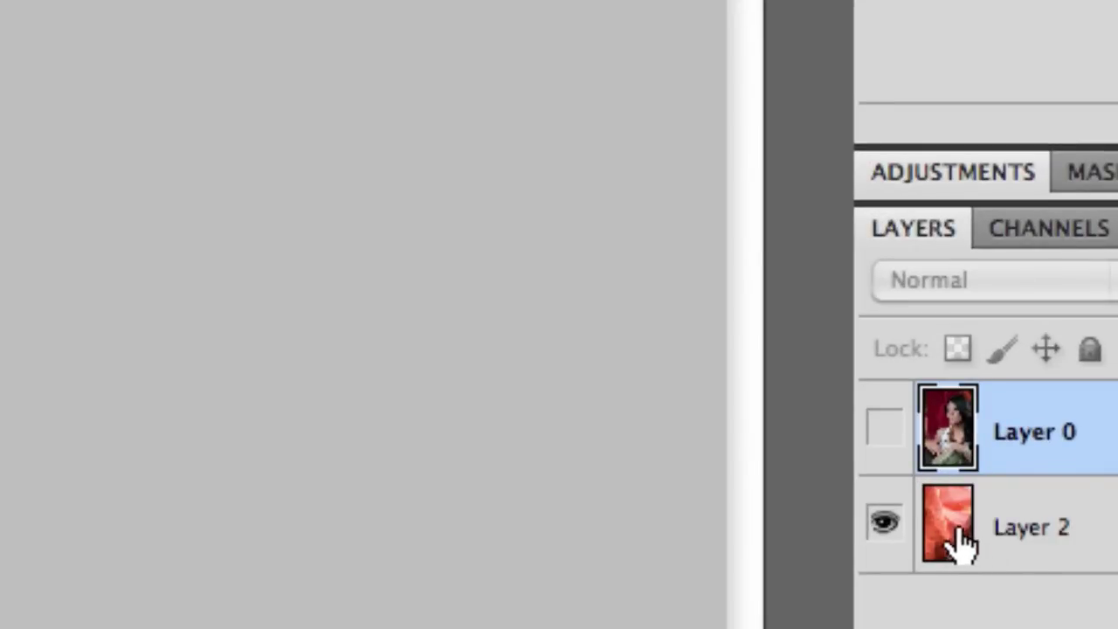
click(884, 426)
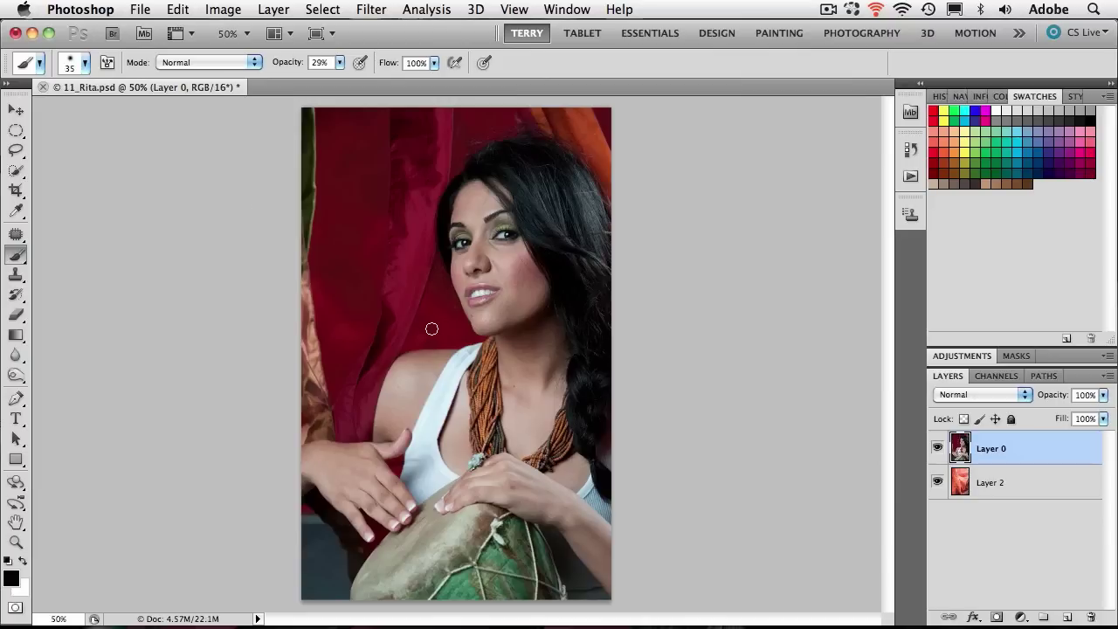
- Paint a size-50 Quick Selection over the woman's face, hair, shoulder, arm and chest
click(16, 176)
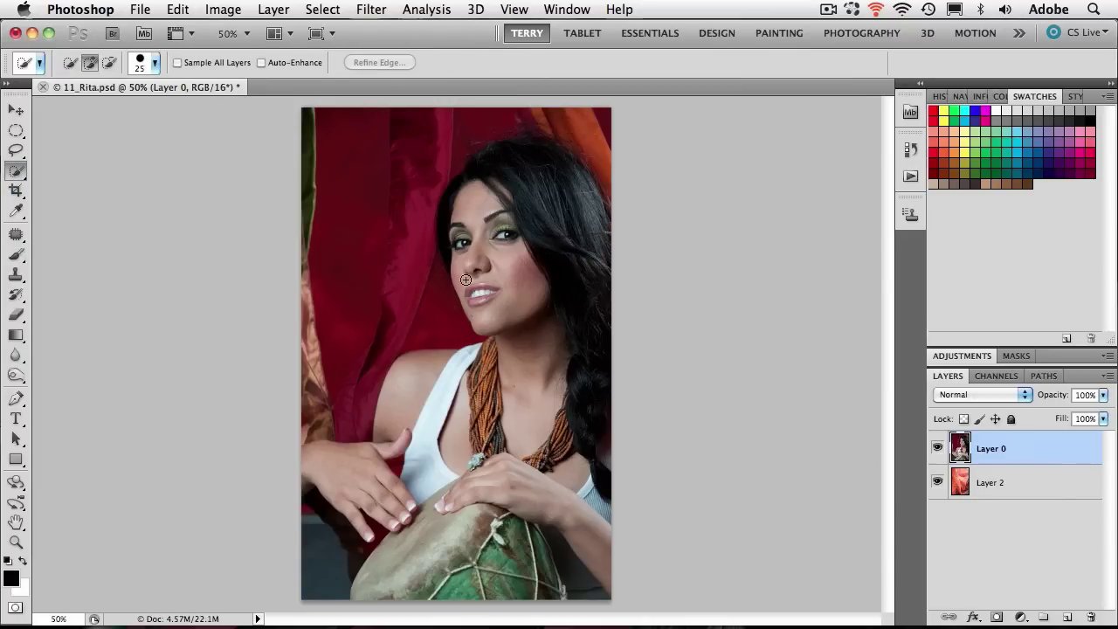
key(bracketright)
key(bracketright)
key(bracketright)
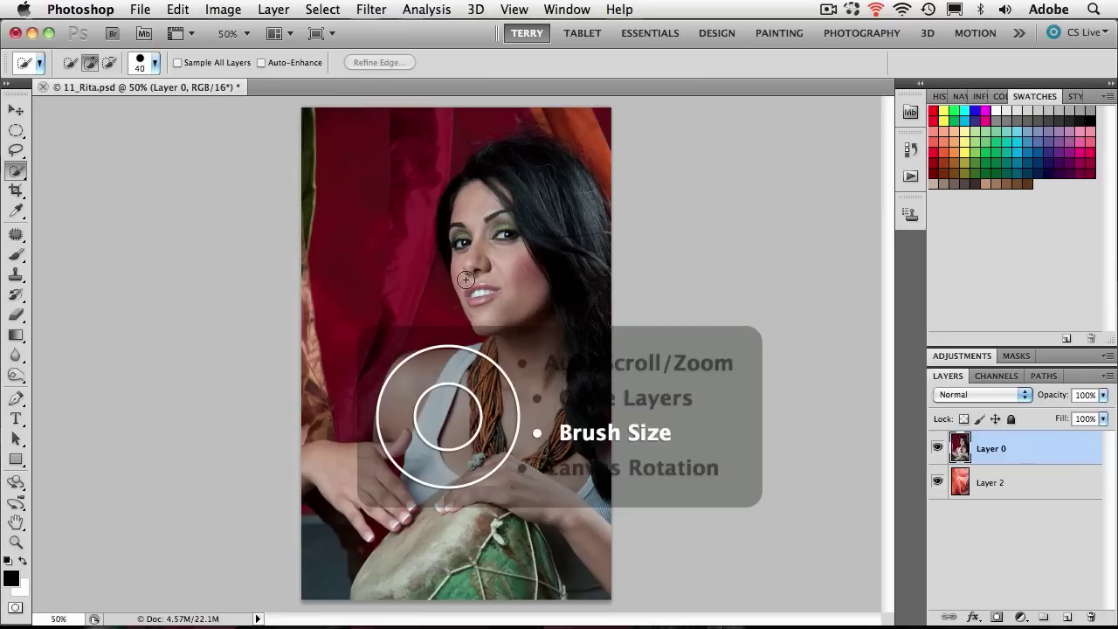
mouse_move(512, 229)
mouse_down()
mouse_move(505, 262)
mouse_move(533, 365)
mouse_move(529, 441)
mouse_move(491, 454)
mouse_move(463, 519)
mouse_move(472, 555)
mouse_move(489, 558)
mouse_move(487, 583)
mouse_move(462, 595)
mouse_move(527, 546)
mouse_move(567, 370)
mouse_move(576, 259)
mouse_move(561, 199)
mouse_move(536, 169)
mouse_move(516, 162)
mouse_move(481, 191)
mouse_up()
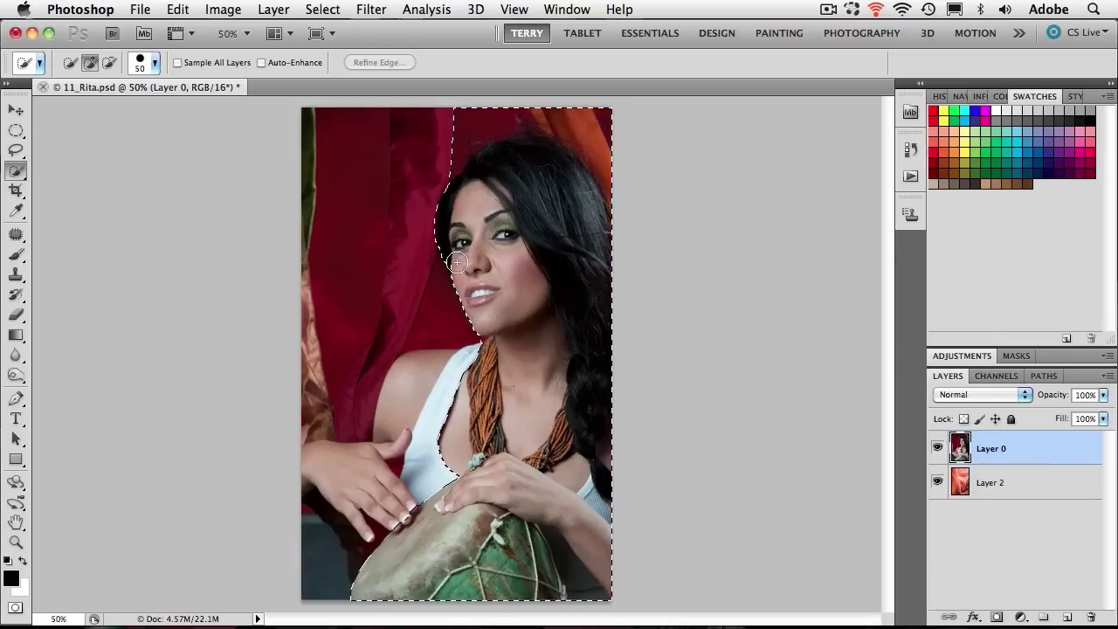
drag(458, 264, 474, 203)
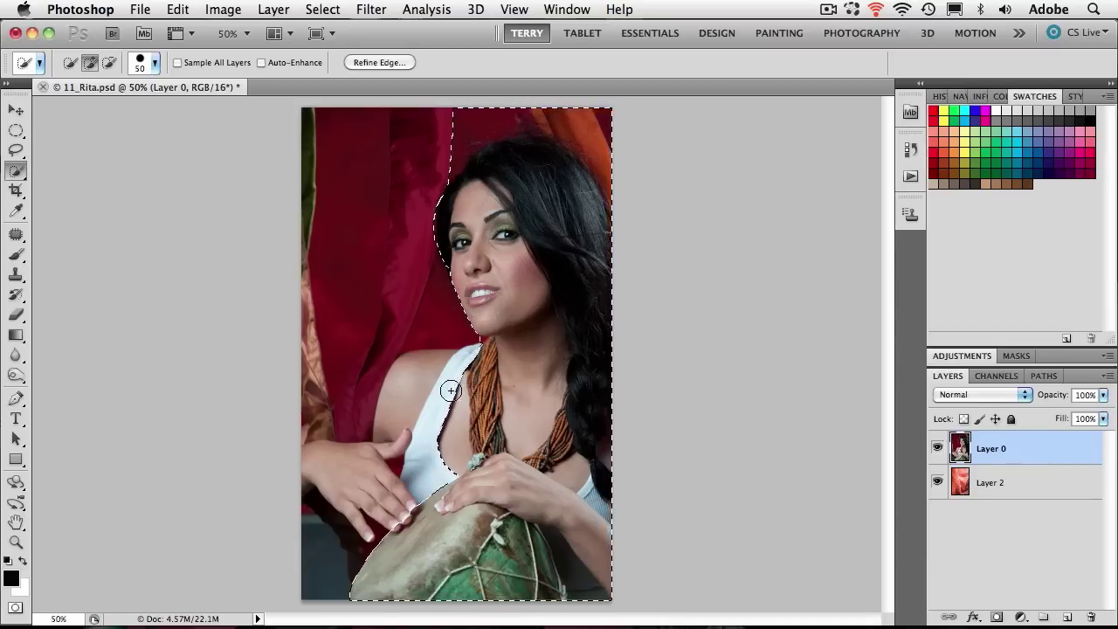
drag(449, 392, 415, 424)
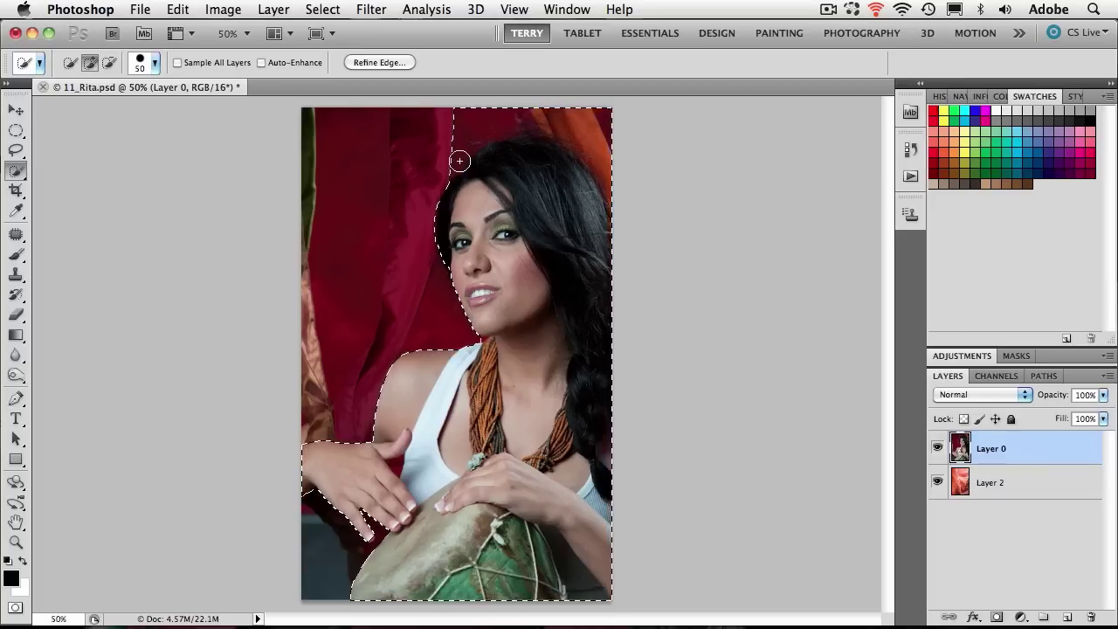
key(alt)
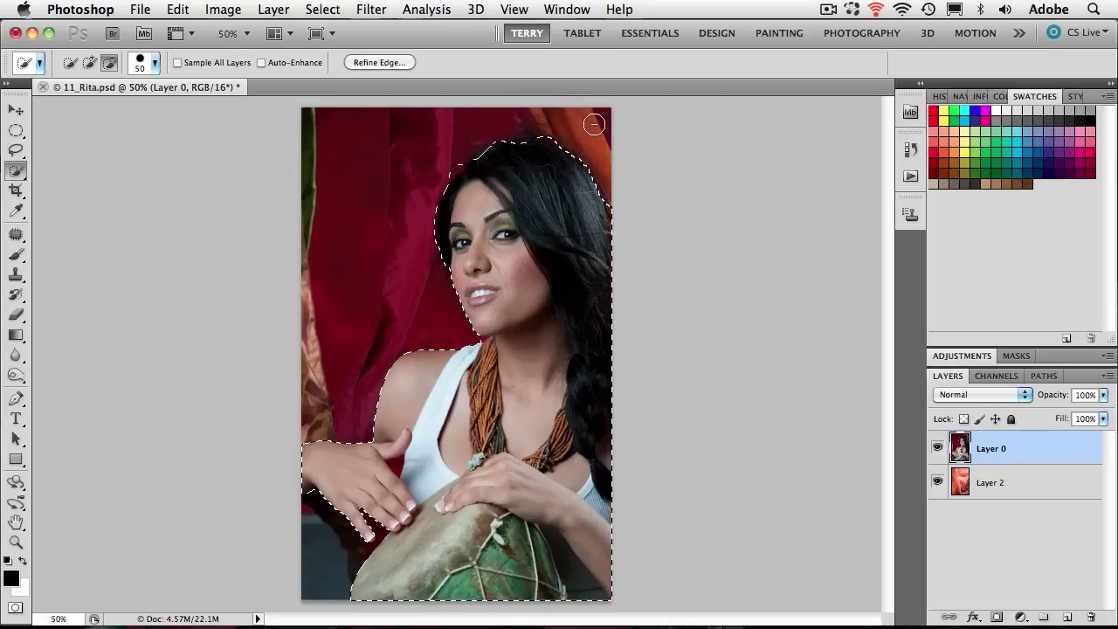
- Zoom in on her head and smooth the selection edge along the top of her hair
super+click(535, 199)
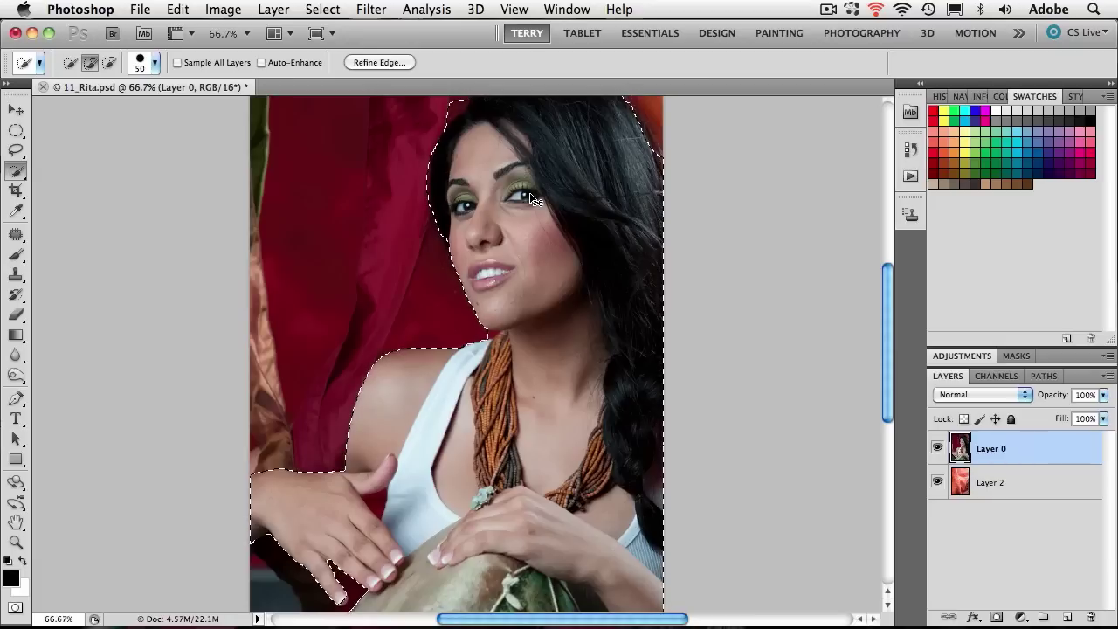
drag(555, 149, 553, 349)
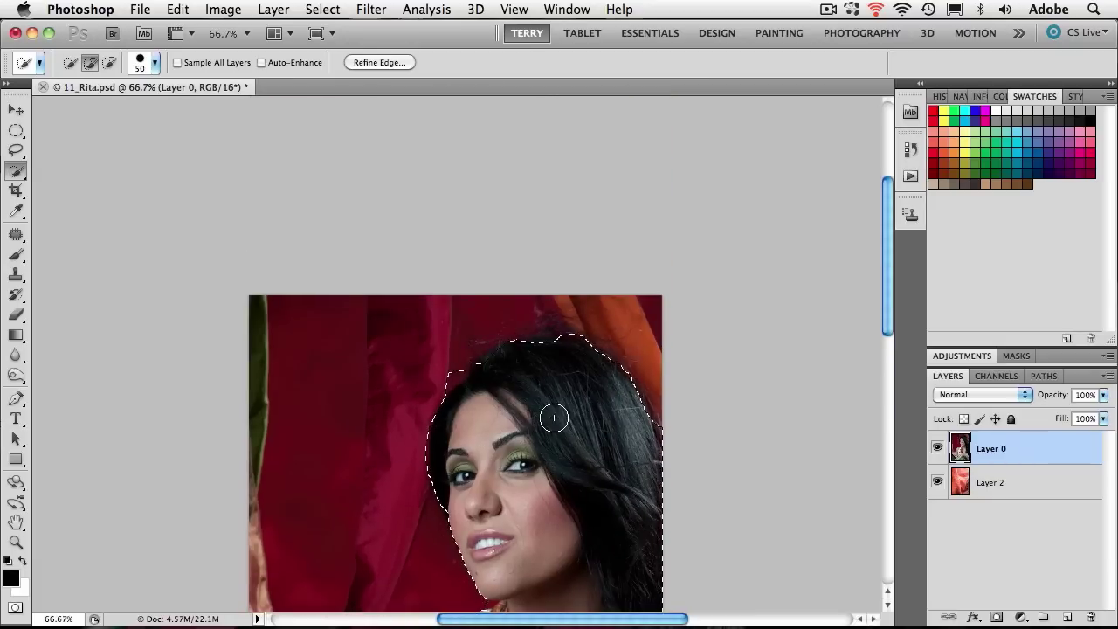
key(alt)
mouse_move(552, 341)
mouse_down()
mouse_move(563, 368)
mouse_move(549, 337)
mouse_up()
drag(530, 454, 524, 308)
scroll(529, 434, down, 5)
scroll(529, 433, left, 1)
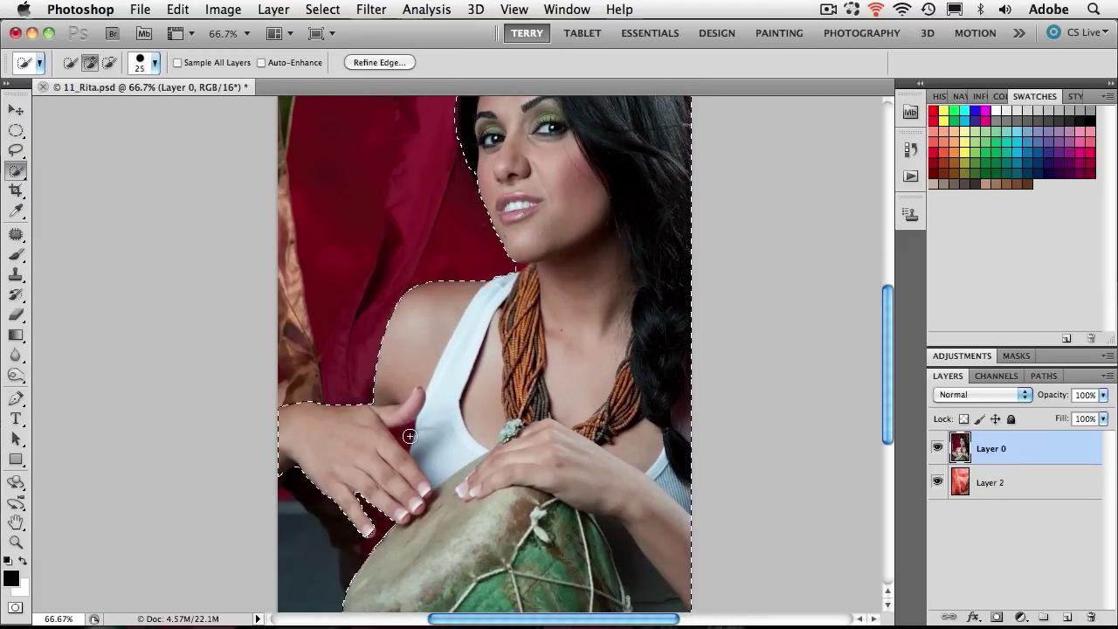
- Subtract the curtain above her hair from the selection with Alt, then zoom out
key(alt)
scroll(566, 307, up, 5)
scroll(566, 308, right, 3)
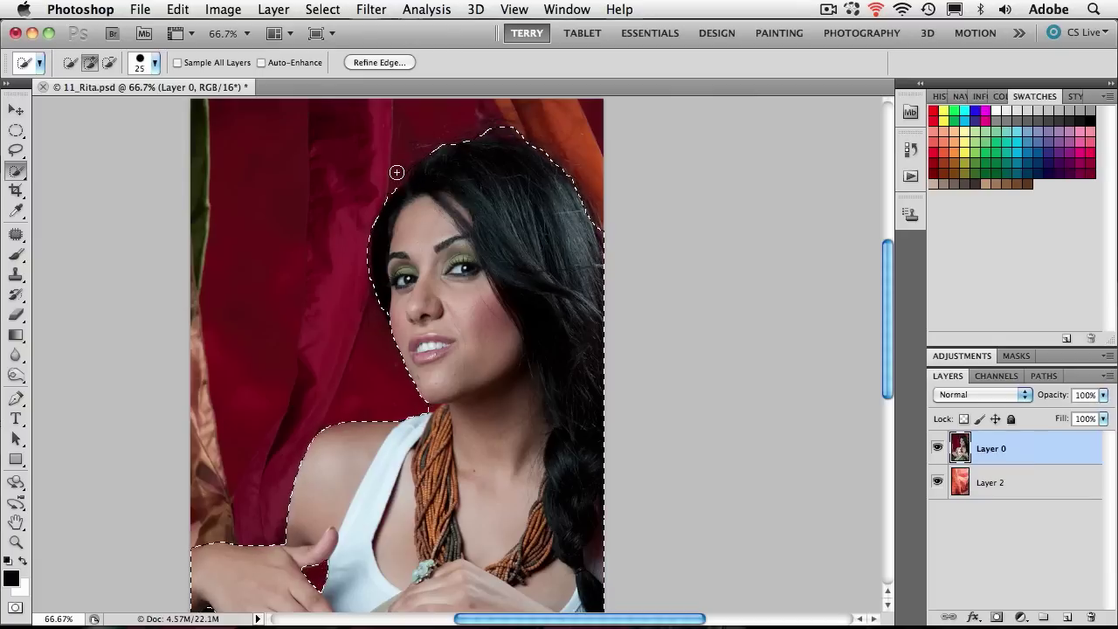
key(alt)
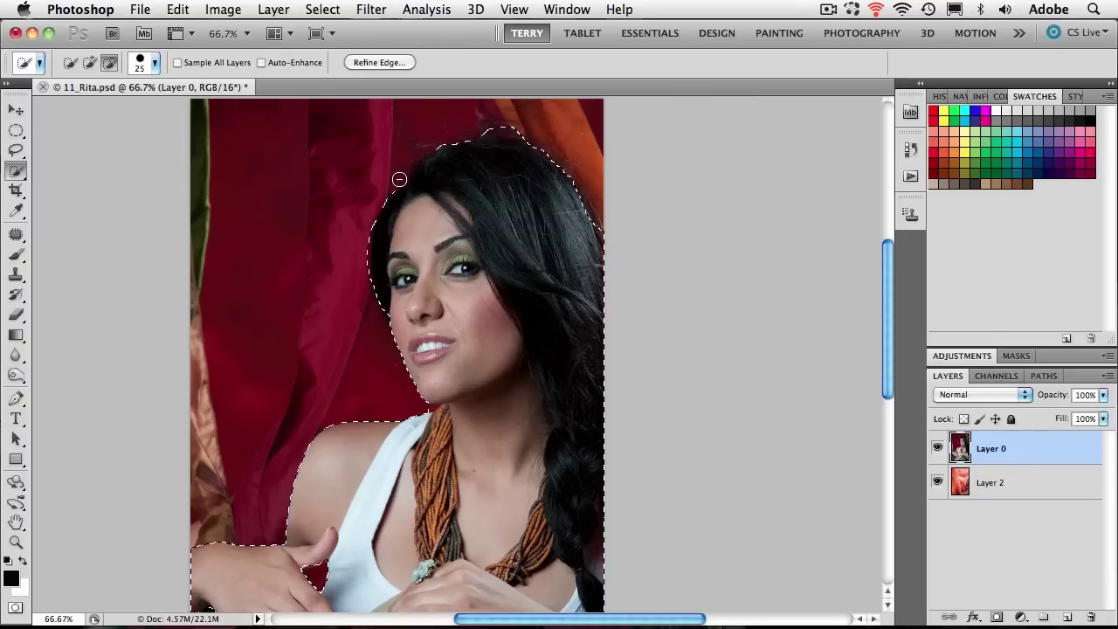
drag(399, 170, 566, 179)
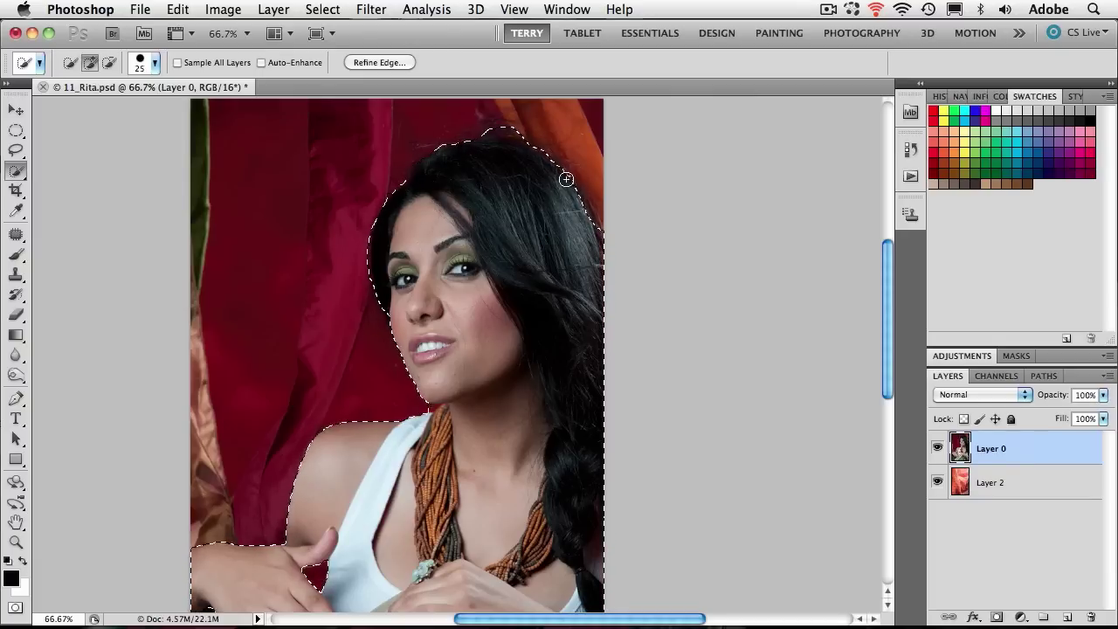
key(super+minus)
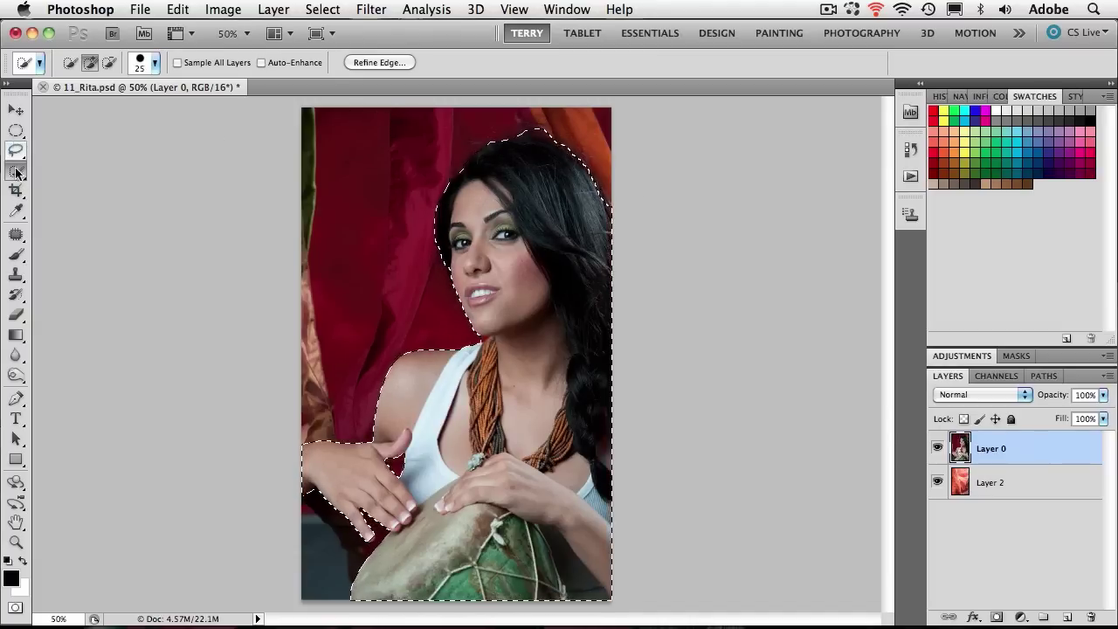
- Open Refine Edge for the woman's selection, move the dialog aside, and show the View Mode list
click(388, 62)
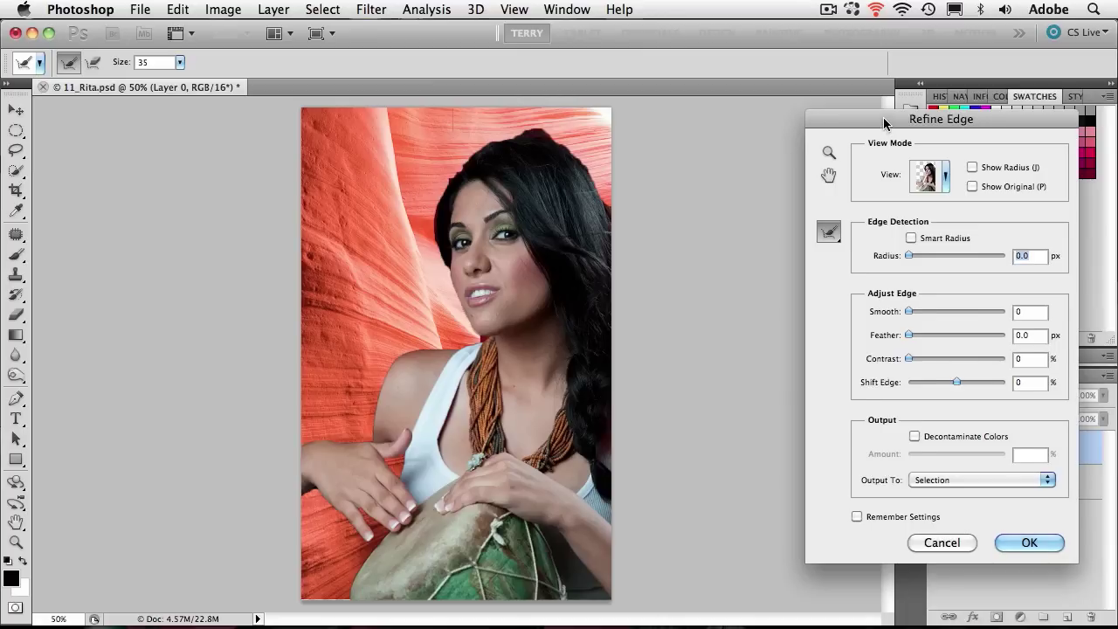
drag(886, 126, 753, 148)
click(814, 200)
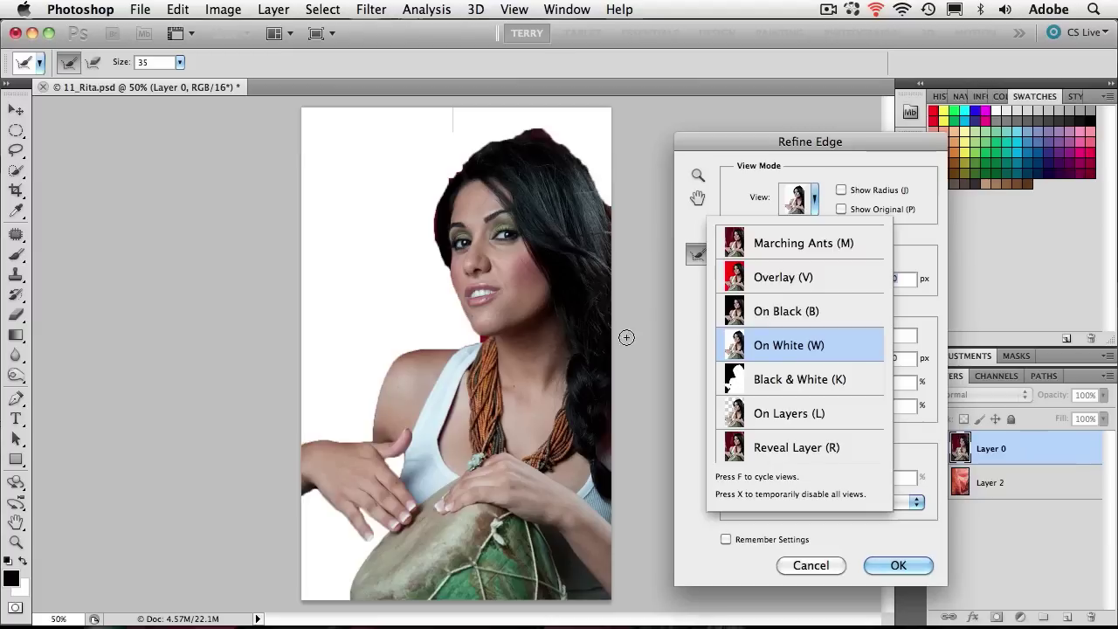
- Preview the cutout in Black & White mode, then switch the preview to On Layers
click(775, 374)
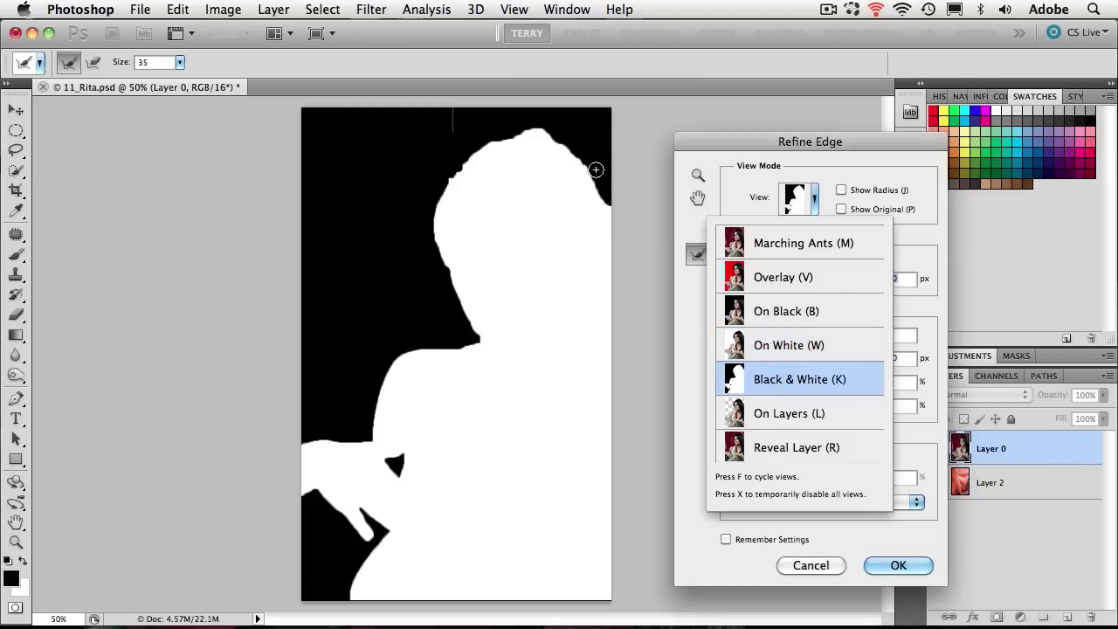
click(790, 417)
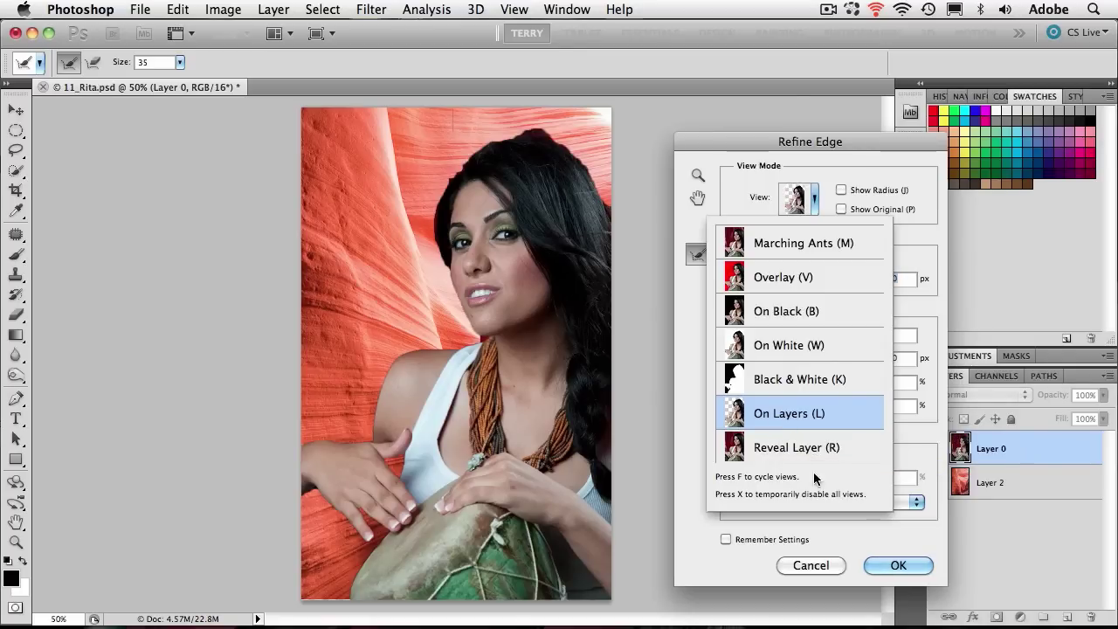
click(928, 236)
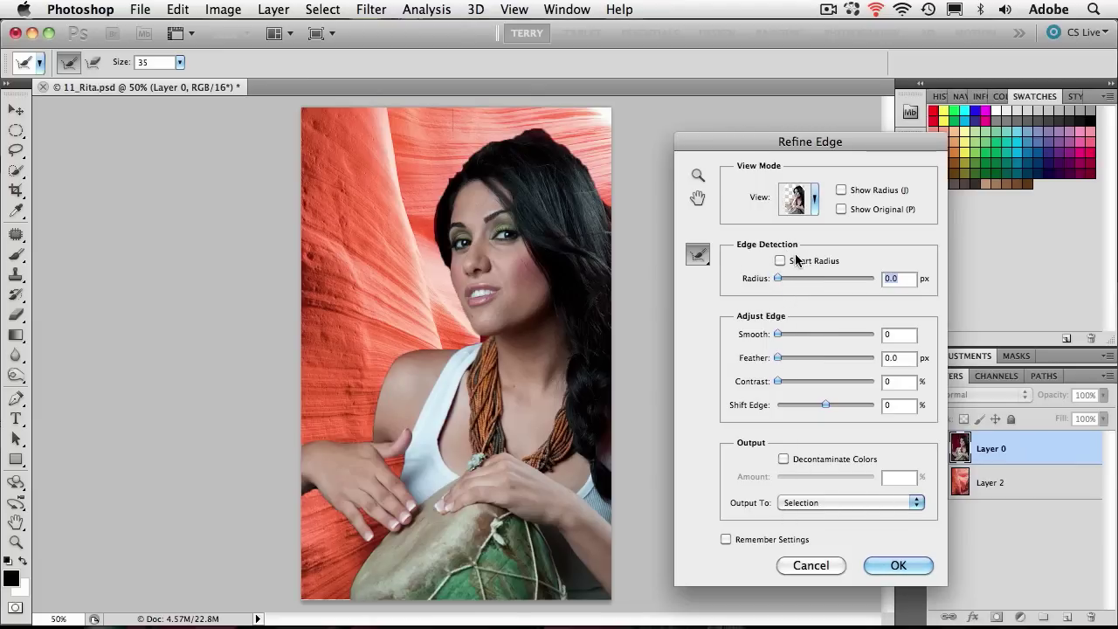
- Try Refine Edge radius values from about 3 px up to 57 px, settling at 7.2 px
key(alt)
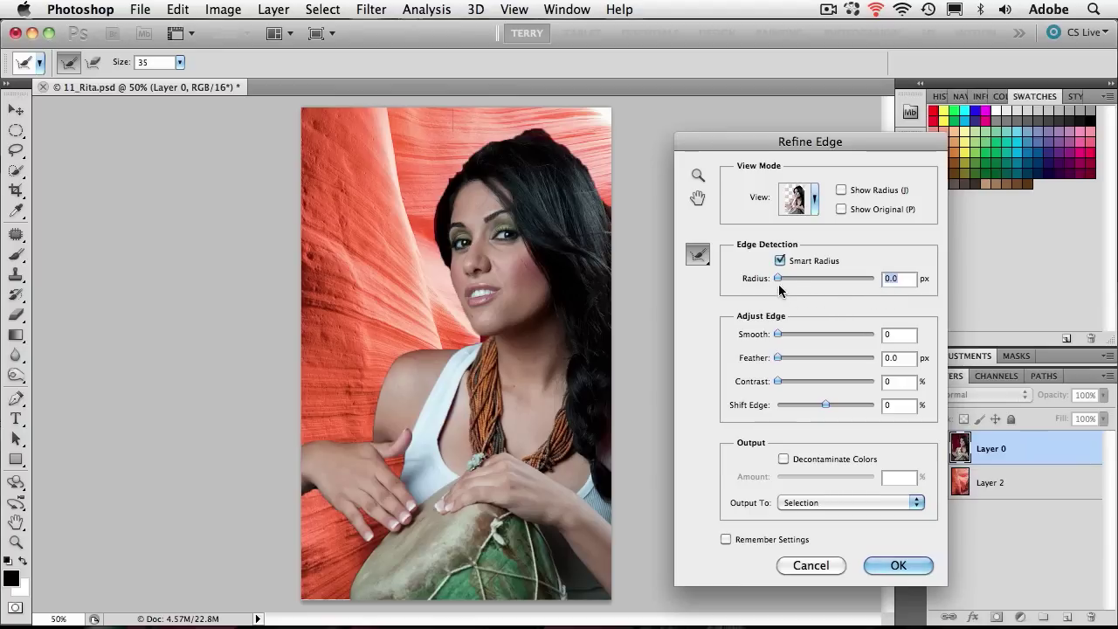
drag(779, 282, 793, 285)
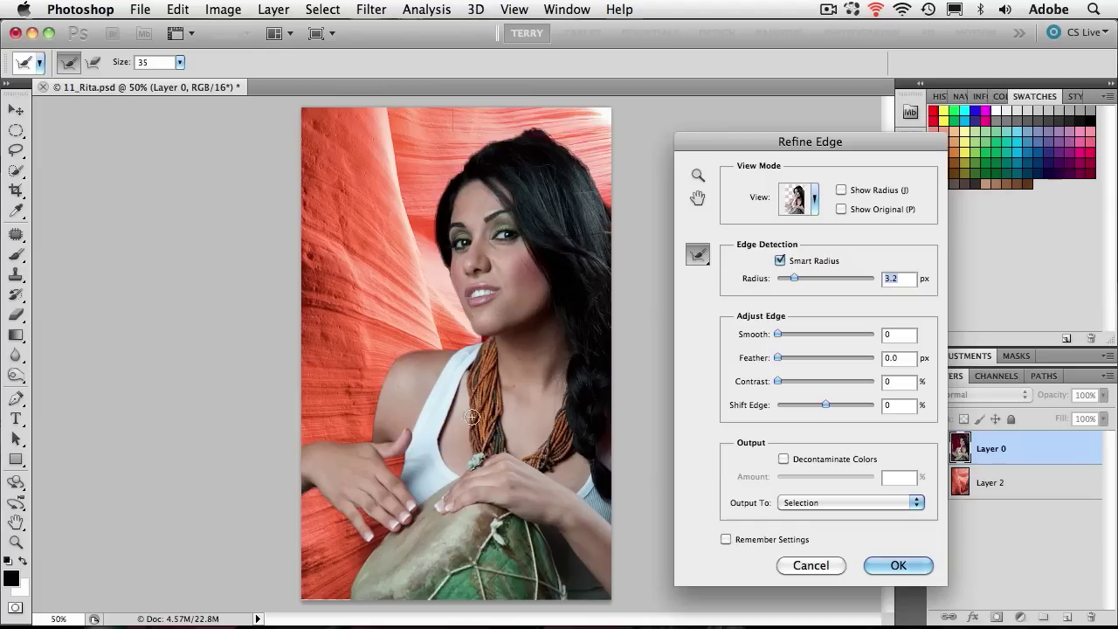
drag(799, 283, 806, 284)
drag(811, 282, 816, 283)
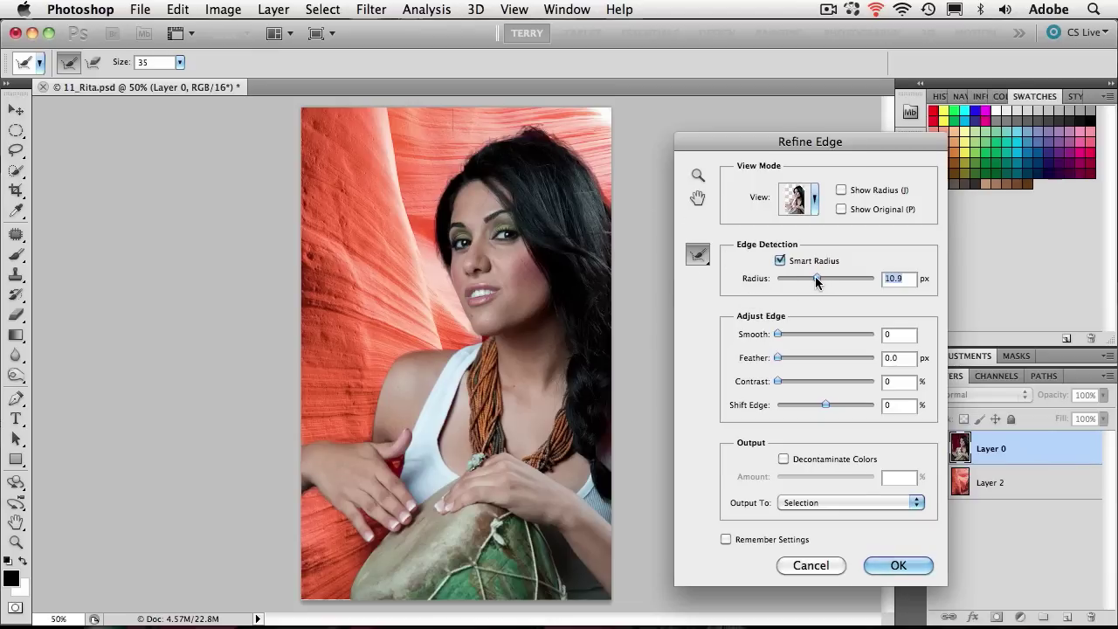
drag(815, 279, 841, 282)
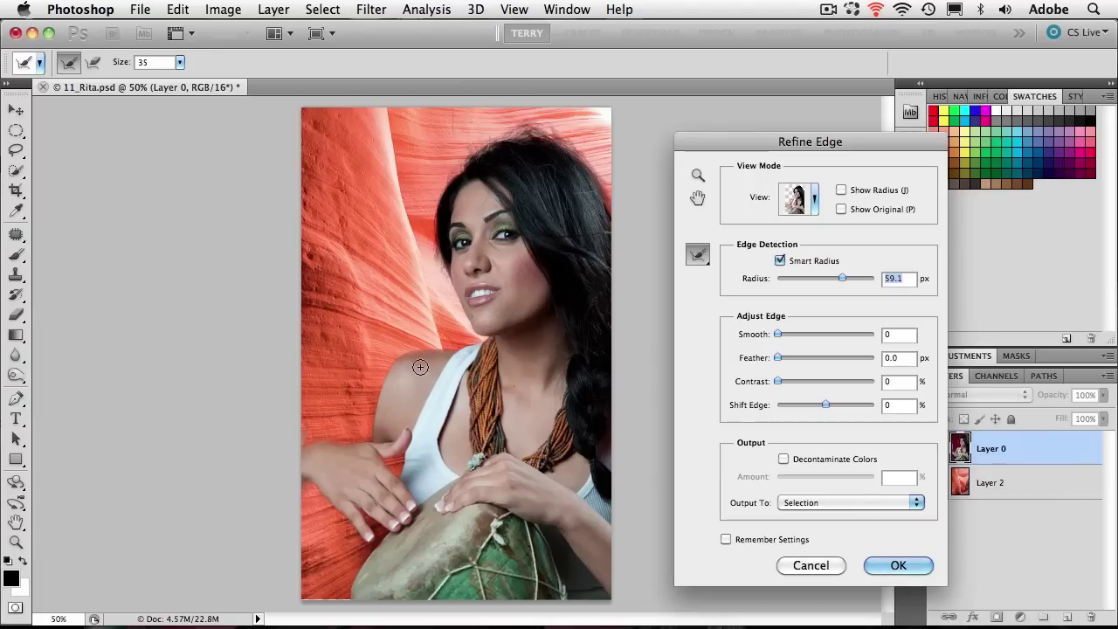
drag(840, 276, 817, 278)
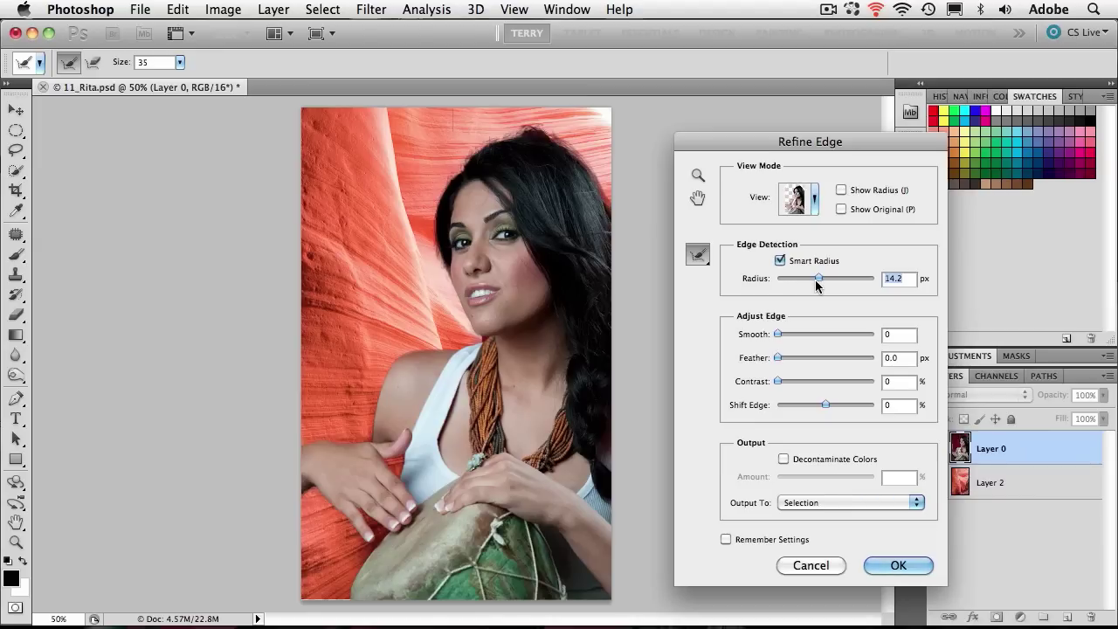
drag(815, 280, 804, 277)
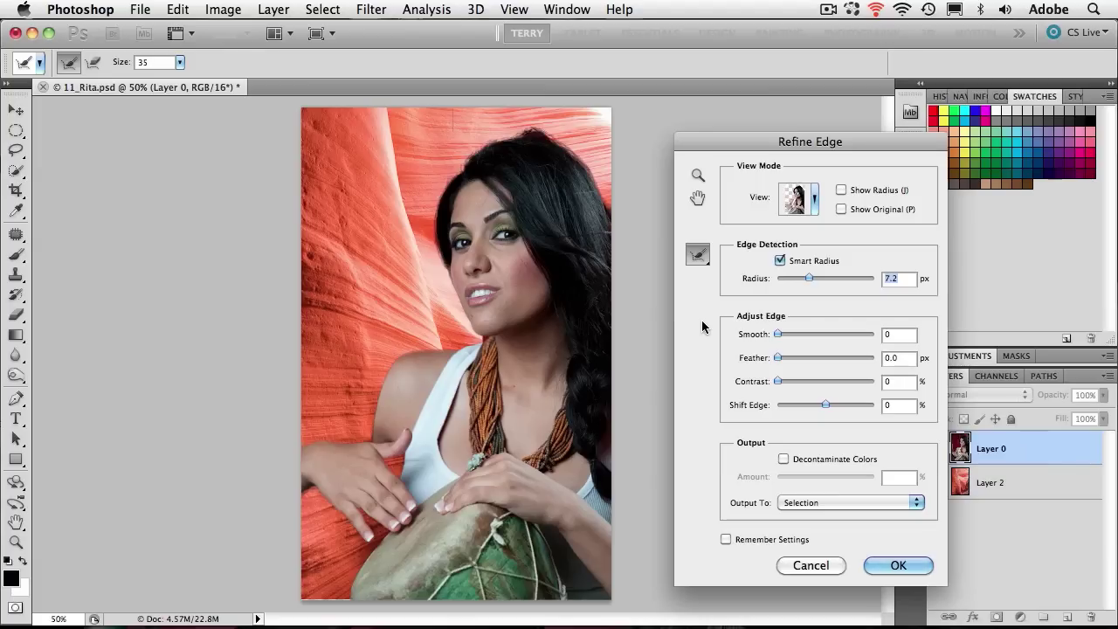
- Paint a size-70 Refine Radius stroke along the hair edge beside her cheek
click(696, 264)
key(bracketright)
key(bracketright)
key(bracketright)
key(bracketright)
key(bracketright)
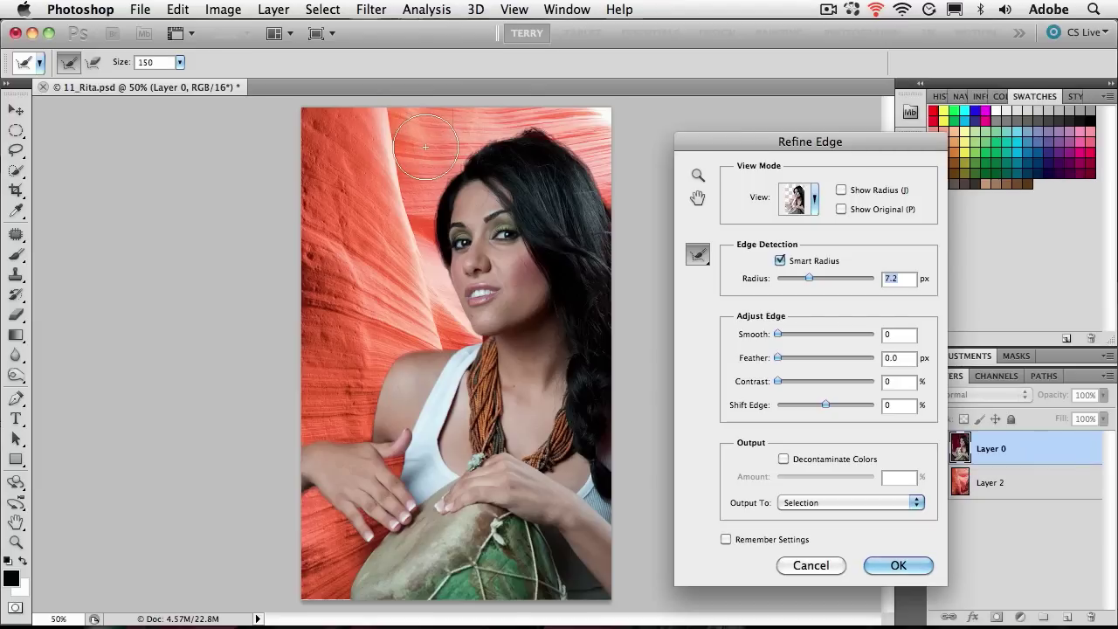
key(bracketleft)
key(bracketleft)
key(bracketleft)
key(bracketleft)
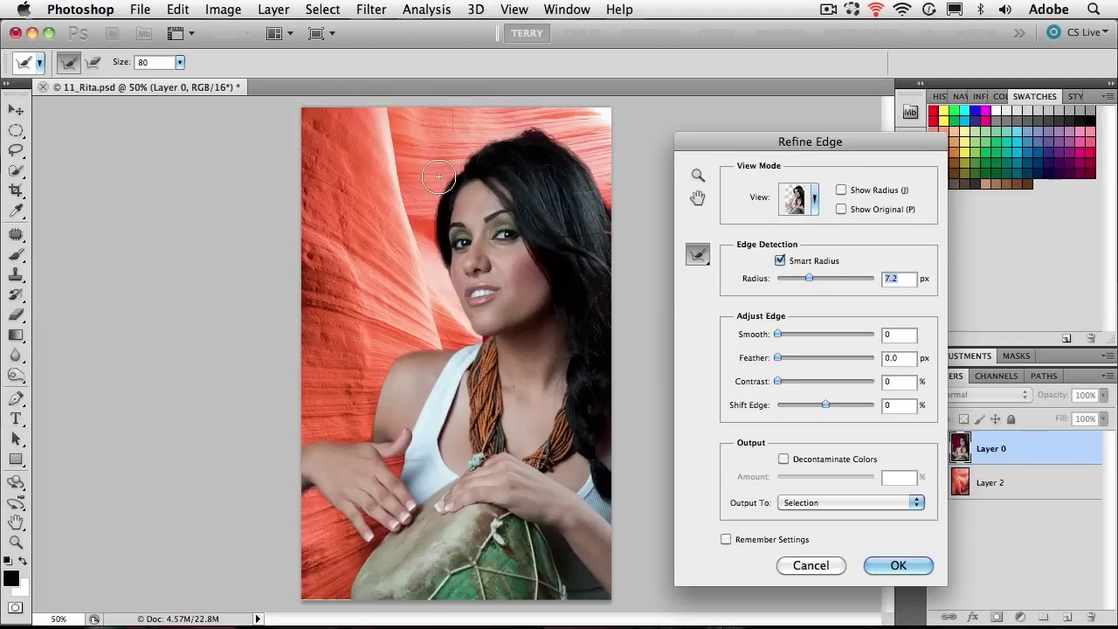
key(bracketleft)
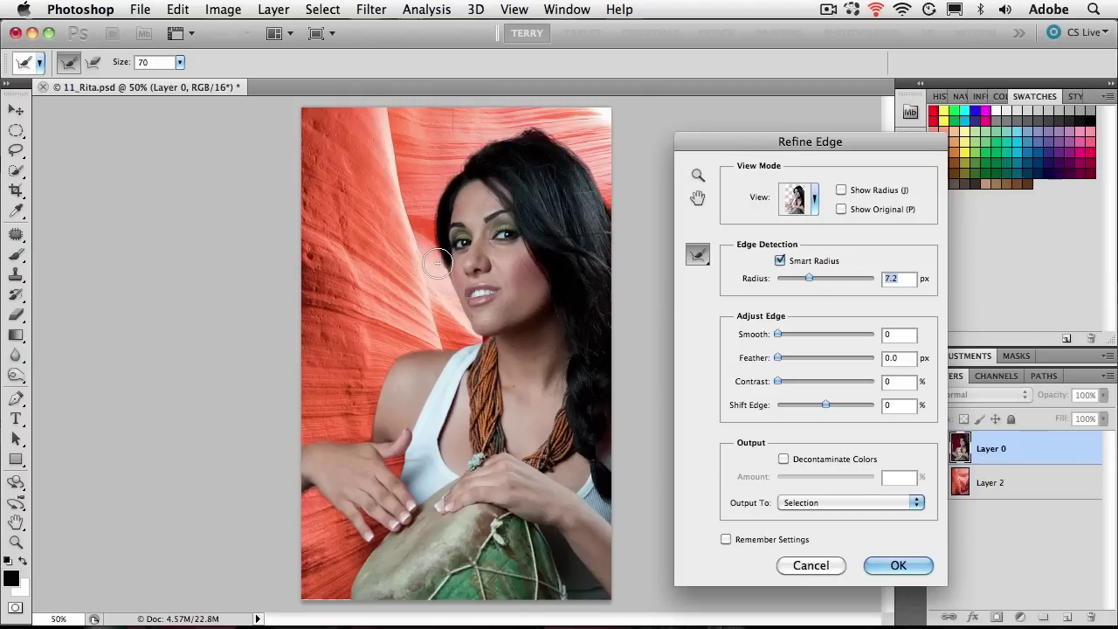
mouse_move(438, 266)
mouse_down()
mouse_move(431, 209)
mouse_move(448, 174)
mouse_move(485, 141)
mouse_move(523, 128)
mouse_move(575, 146)
mouse_move(606, 232)
mouse_up()
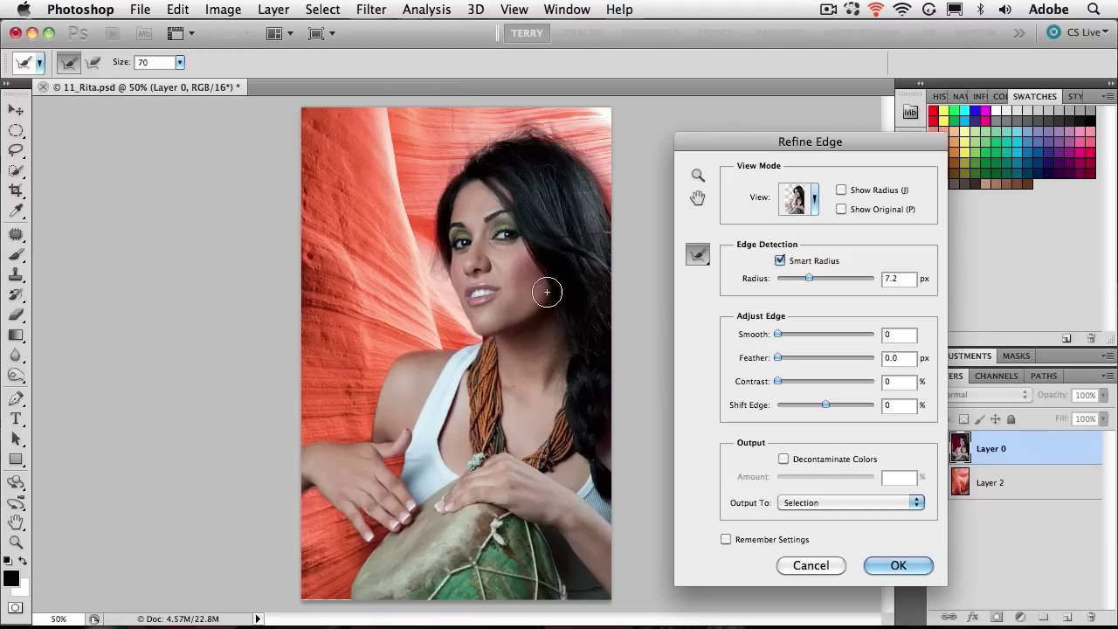
- Paint refine strokes along her chin, neck and shoulder, and lower Radius to 0.5 px
key(z)
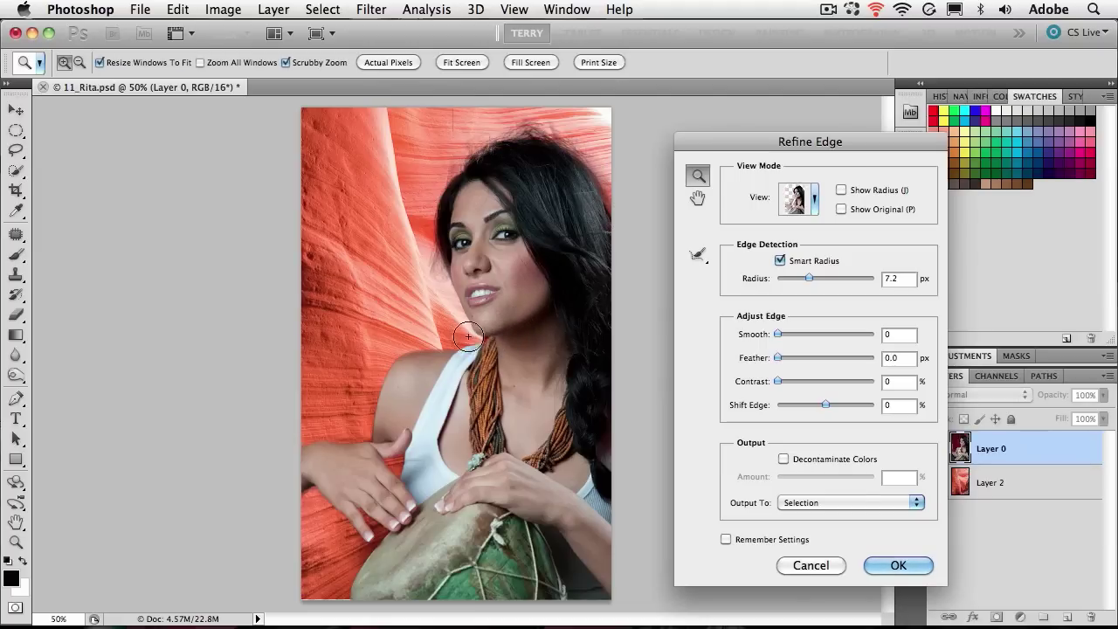
drag(463, 322, 544, 399)
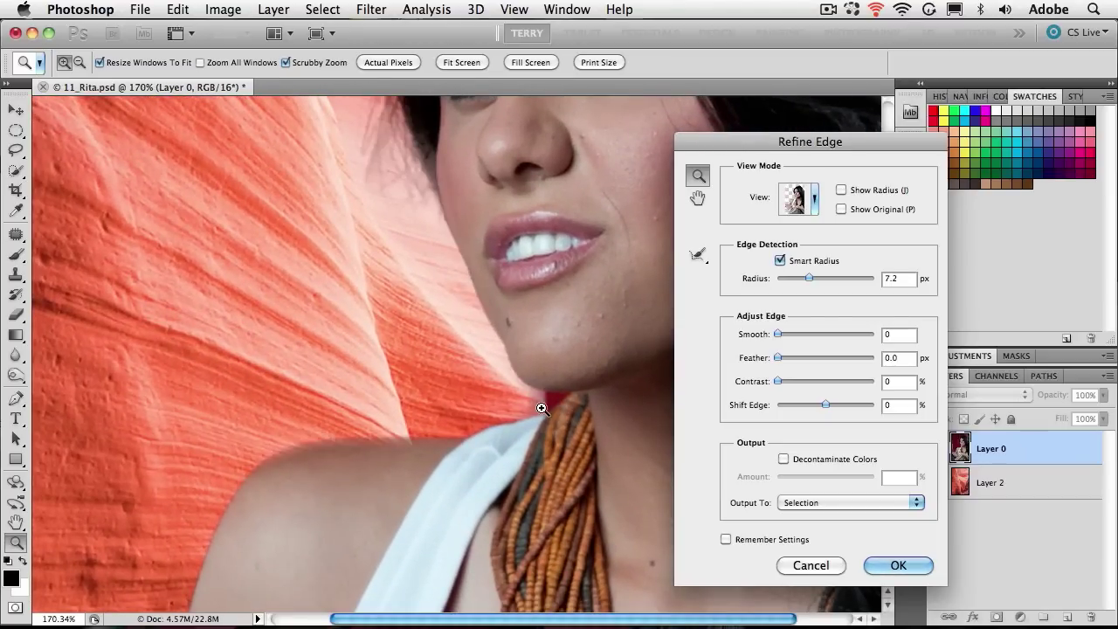
click(698, 254)
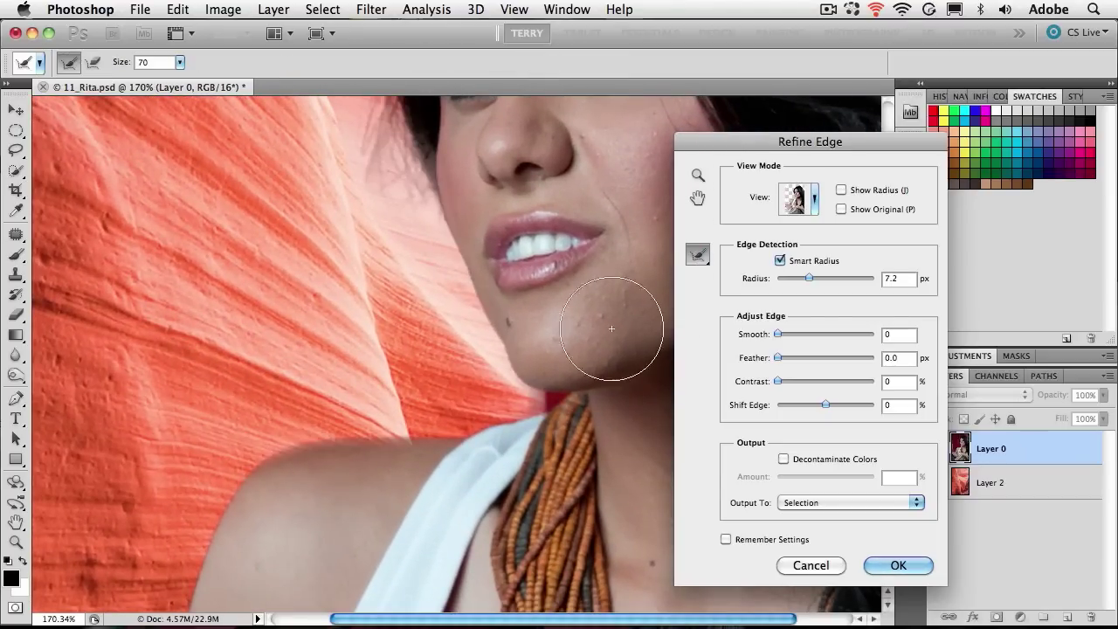
mouse_move(550, 403)
mouse_down()
mouse_move(535, 375)
mouse_move(515, 376)
mouse_move(532, 396)
mouse_move(511, 384)
mouse_up()
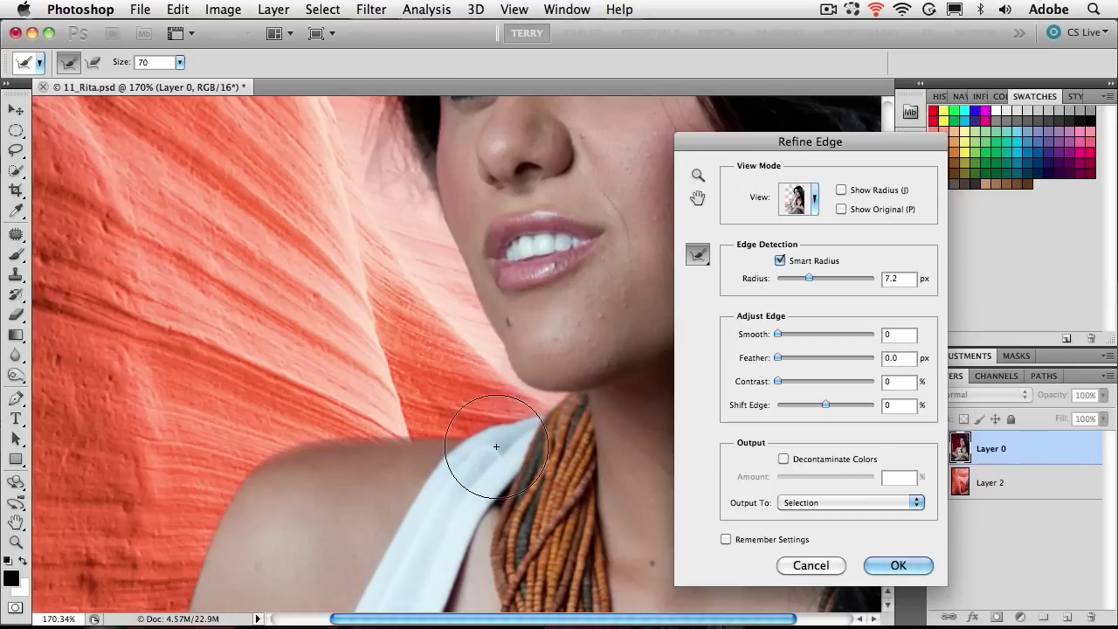
mouse_move(423, 436)
mouse_down()
mouse_move(394, 458)
mouse_move(340, 457)
mouse_up()
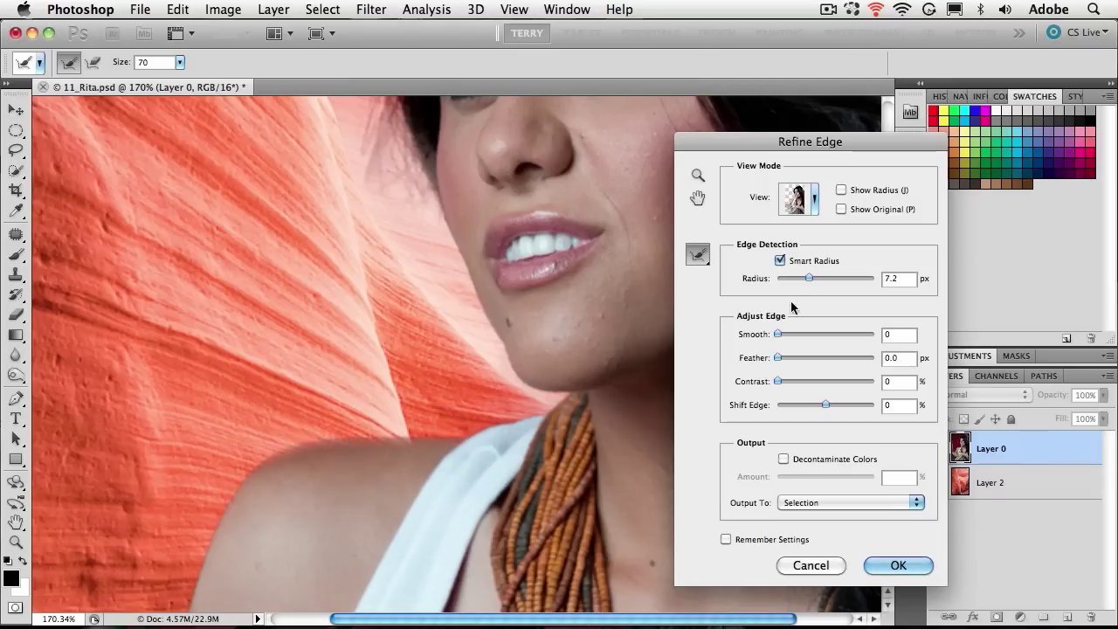
drag(809, 272, 782, 282)
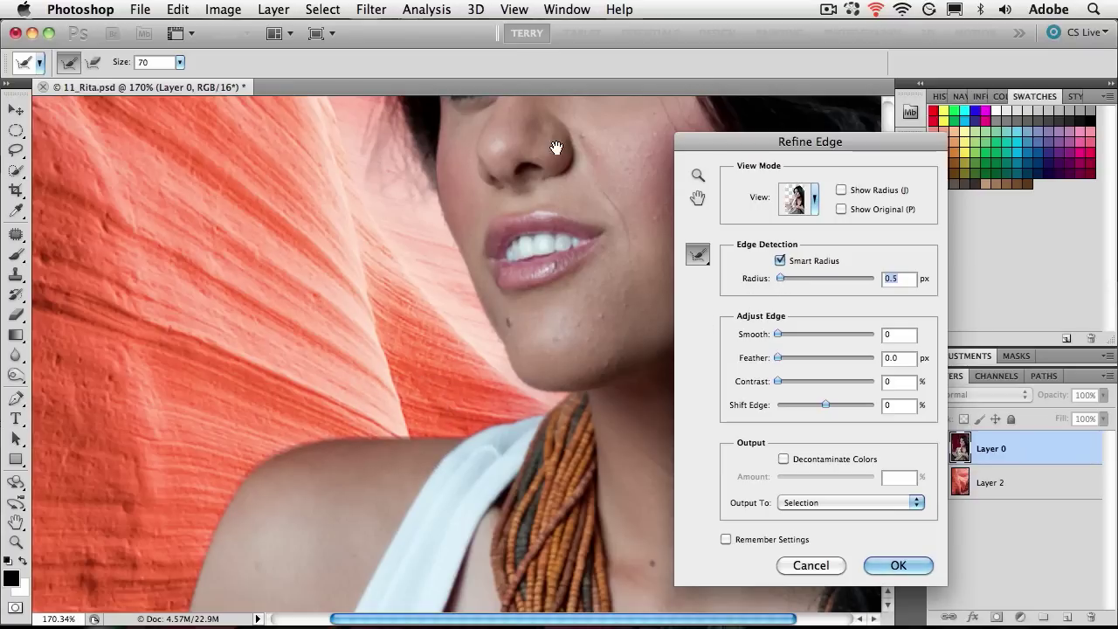
- Erase excess edge refinement along the top of her hair with a size-35 brush
drag(556, 146, 377, 330)
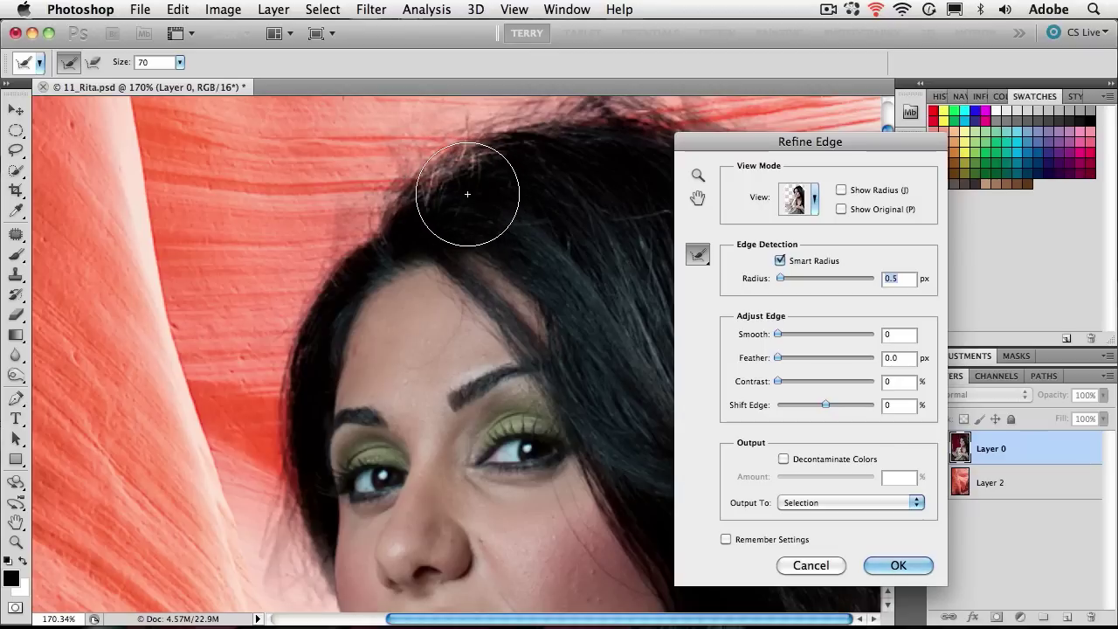
key(bracketleft)
key(bracketleft)
key(bracketleft)
key(bracketleft)
key(bracketleft)
key(bracketleft)
key(bracketleft)
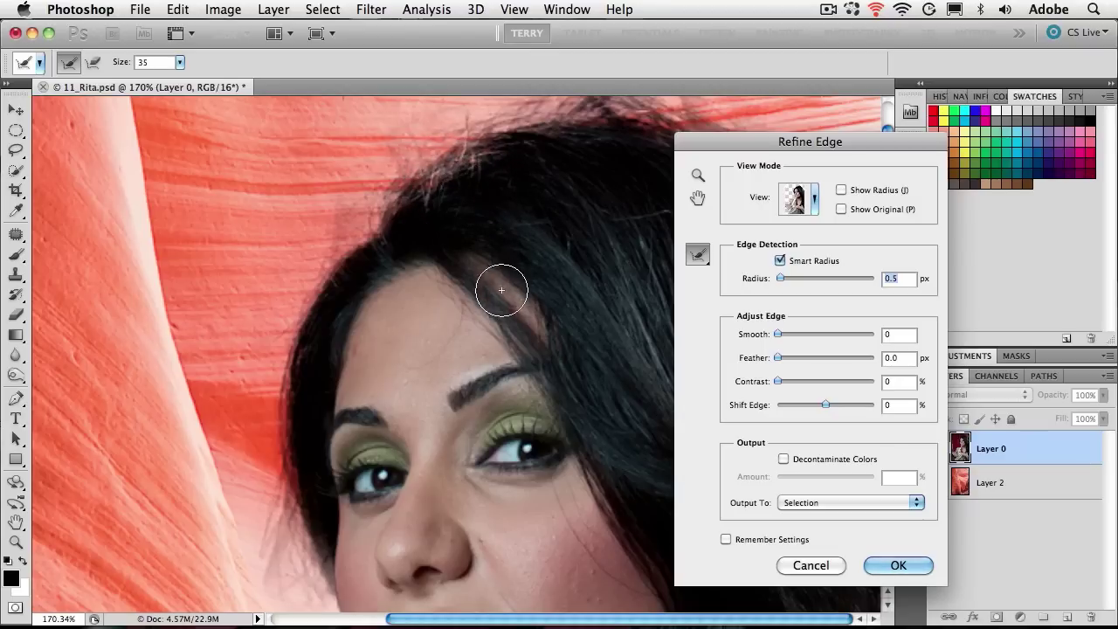
mouse_move(491, 164)
mouse_down()
mouse_move(440, 175)
mouse_move(418, 218)
mouse_up()
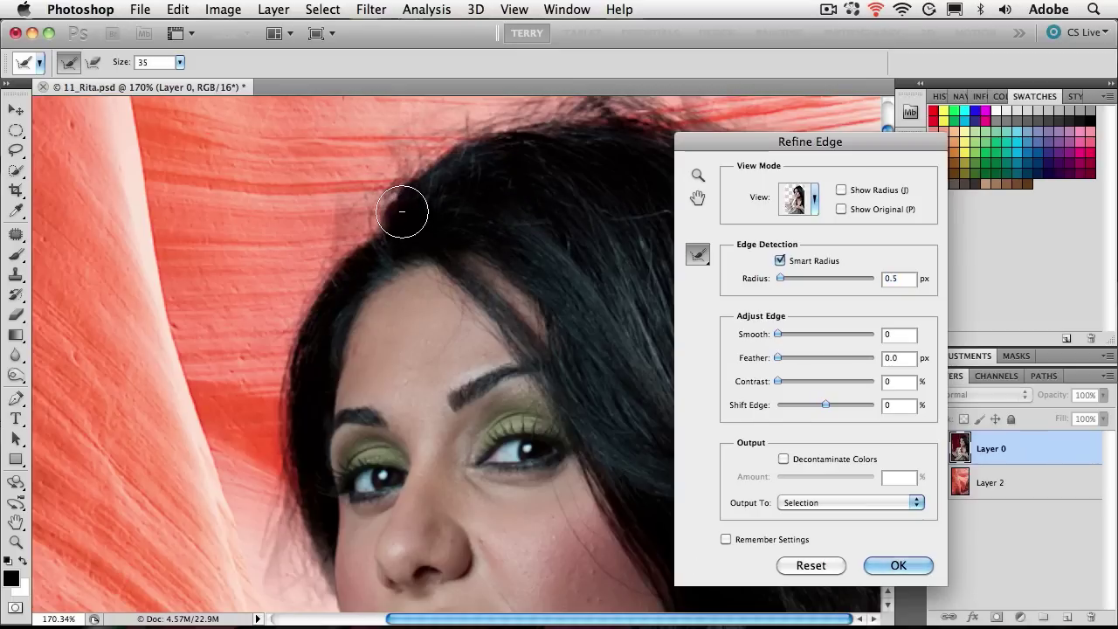
mouse_move(412, 205)
mouse_down()
mouse_move(346, 255)
mouse_move(383, 235)
mouse_move(341, 246)
mouse_move(394, 191)
mouse_up()
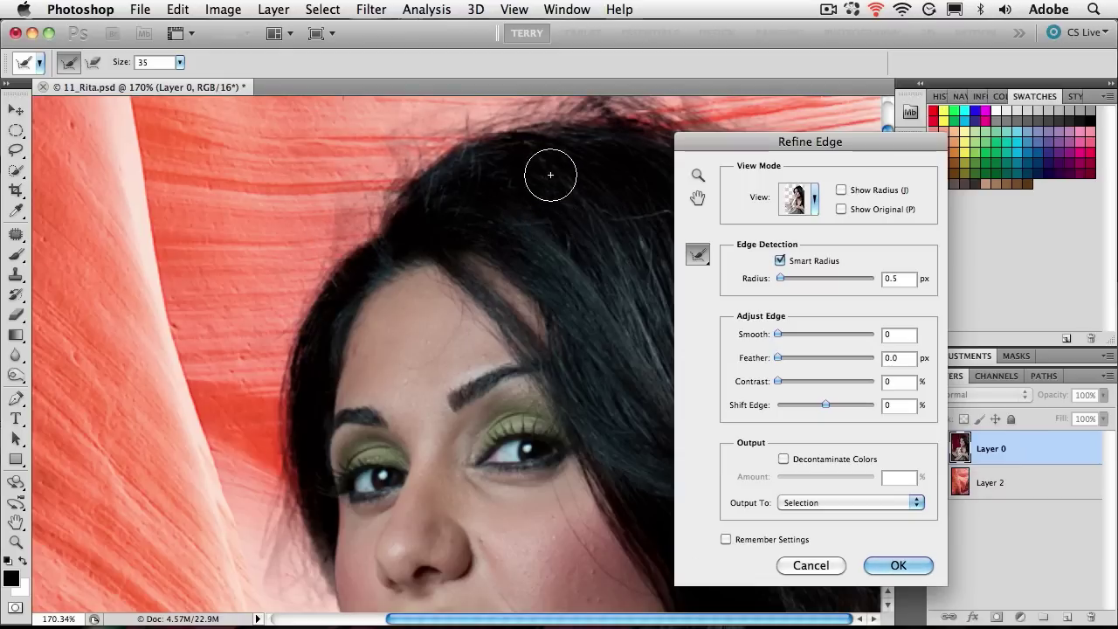
drag(747, 144, 1006, 177)
- Add refinement to stray hairs above her head, the hairline by her forehead, and beside her left cheek
drag(652, 267, 660, 346)
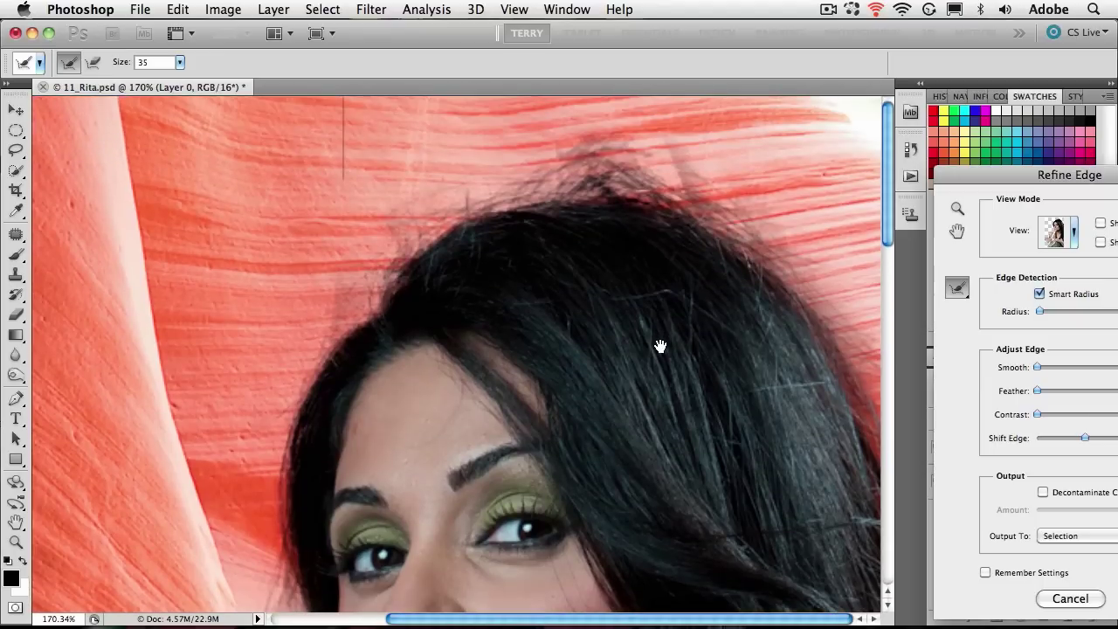
drag(344, 180, 343, 100)
mouse_move(447, 230)
mouse_down()
mouse_move(339, 282)
mouse_move(318, 317)
mouse_move(349, 292)
mouse_move(307, 344)
mouse_move(340, 365)
mouse_up()
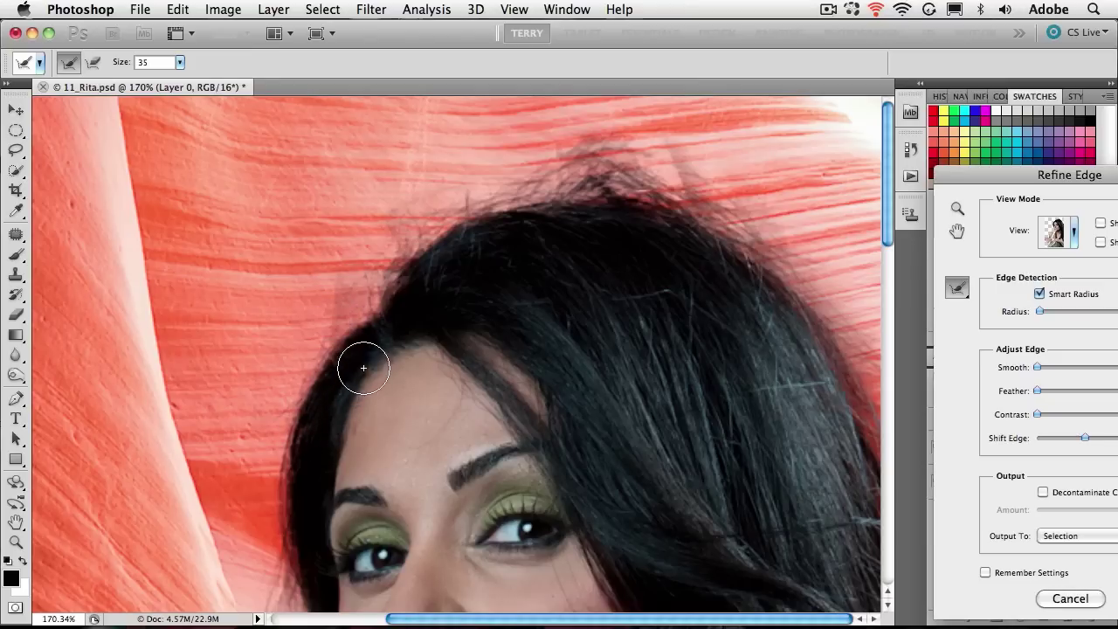
drag(678, 289, 614, 190)
scroll(558, 227, down, 10)
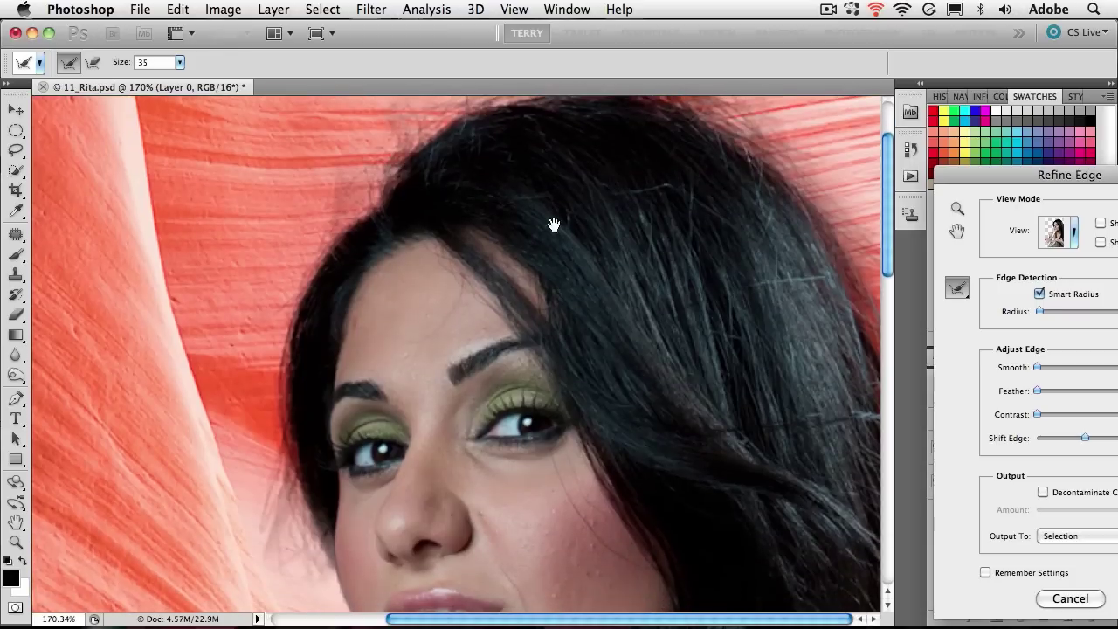
scroll(496, 244, down, 6)
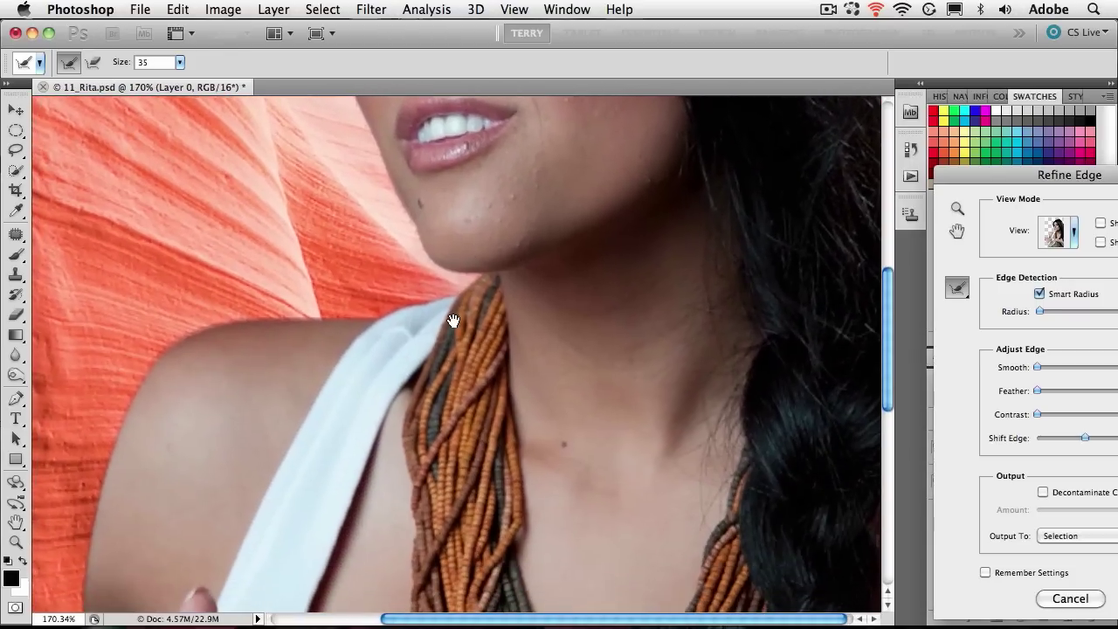
scroll(599, 197, up, 7)
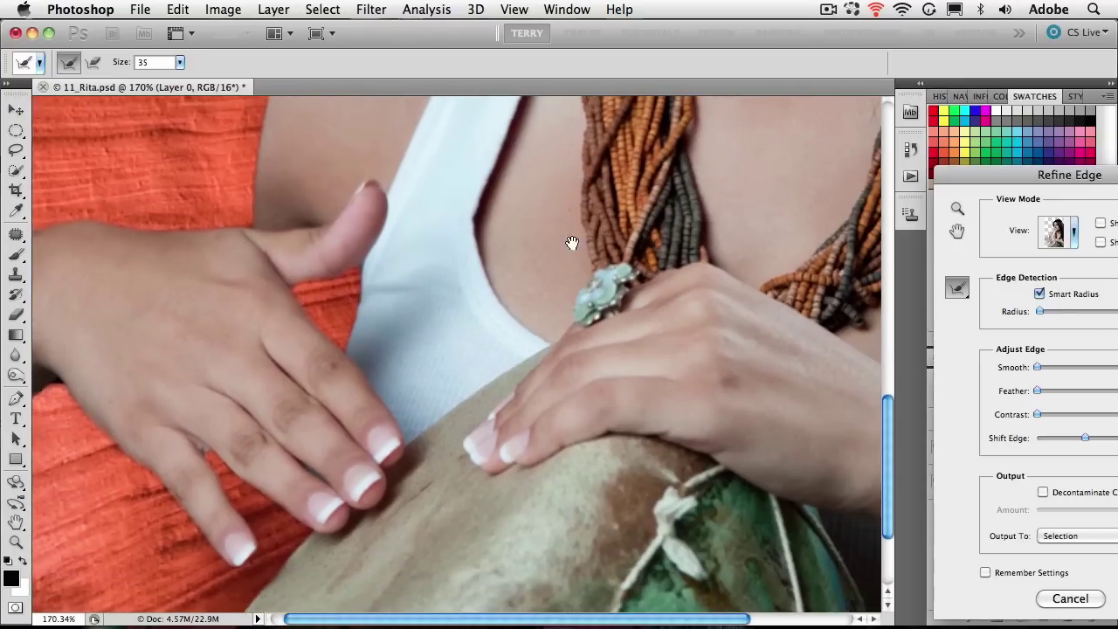
scroll(551, 338, up, 5)
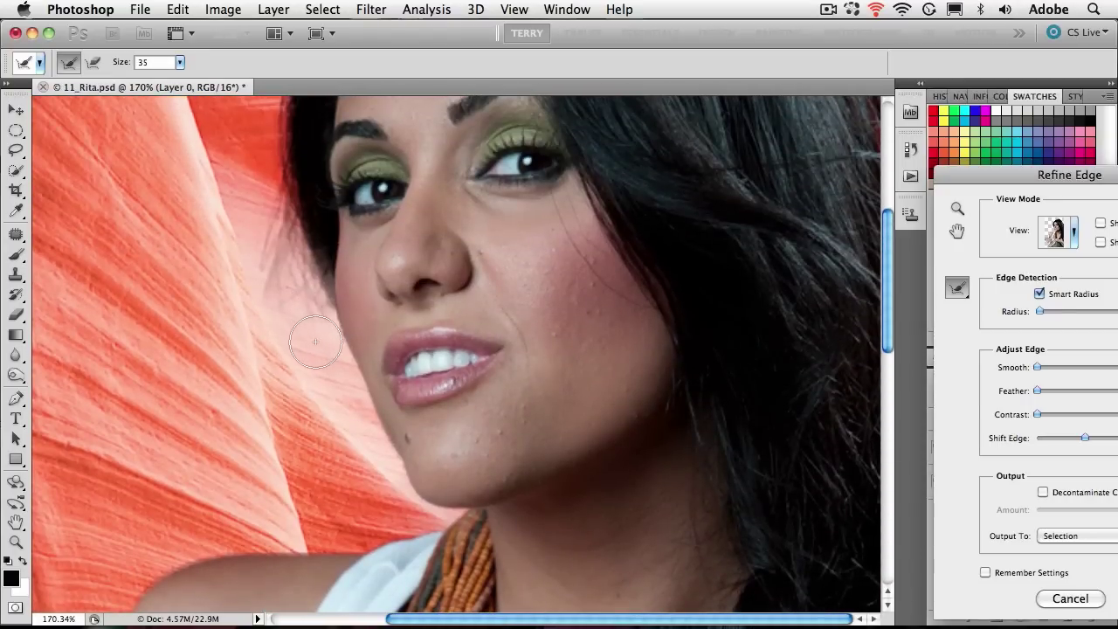
mouse_move(285, 306)
mouse_down()
mouse_move(252, 223)
mouse_move(262, 263)
mouse_up()
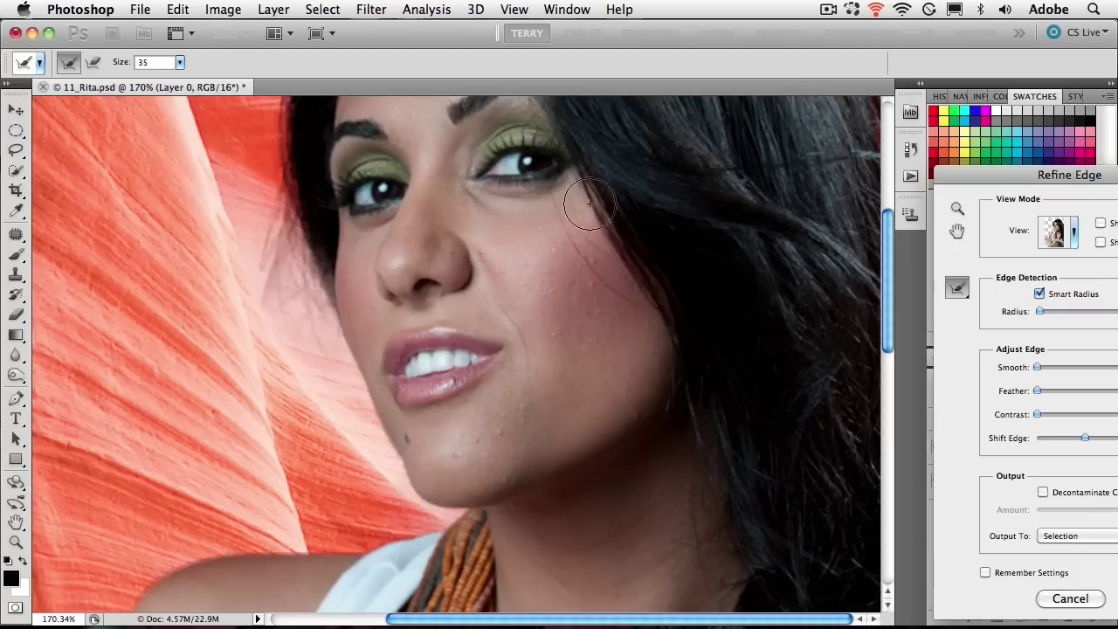
- Check the hair edge, then zoom out to review the whole cutout over the red rock
scroll(621, 285, up, 2)
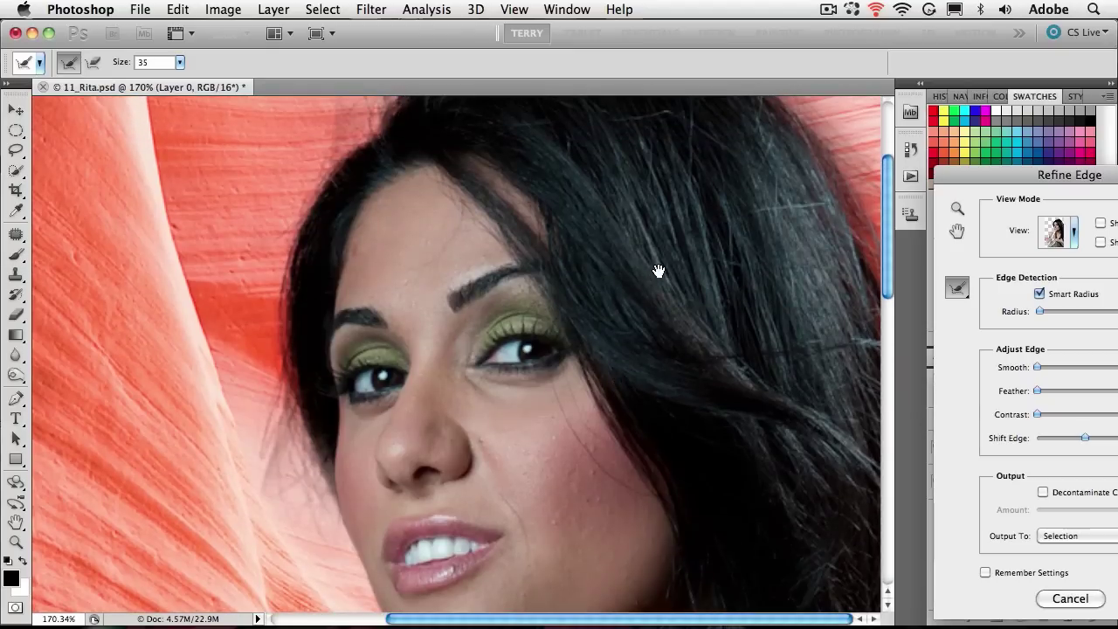
drag(656, 268, 638, 318)
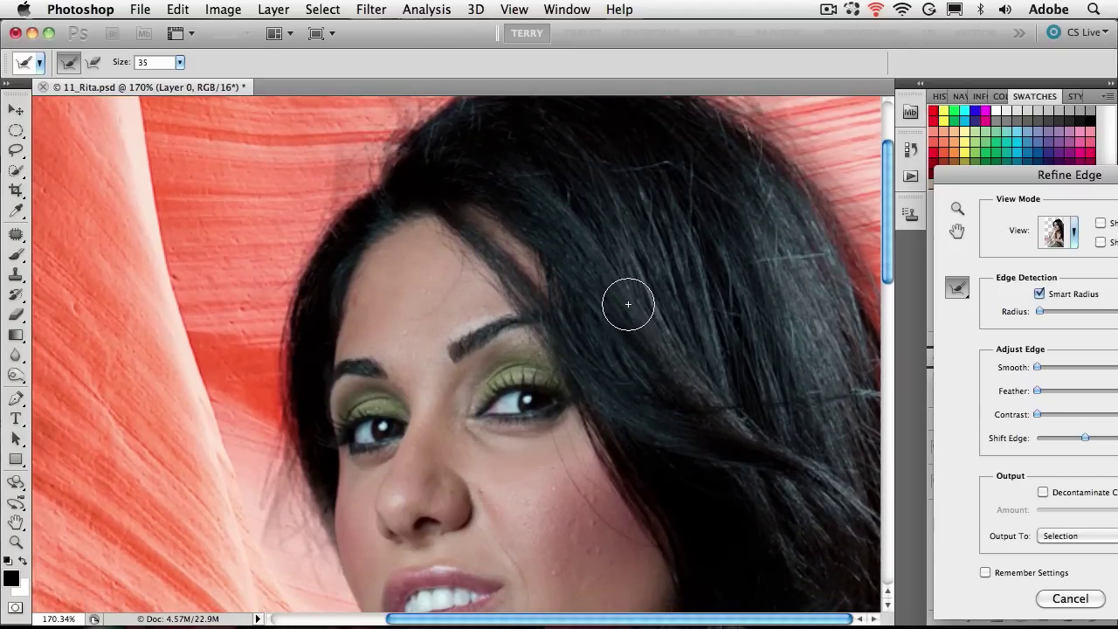
key(super+minus)
key(super+minus)
key(super+minus)
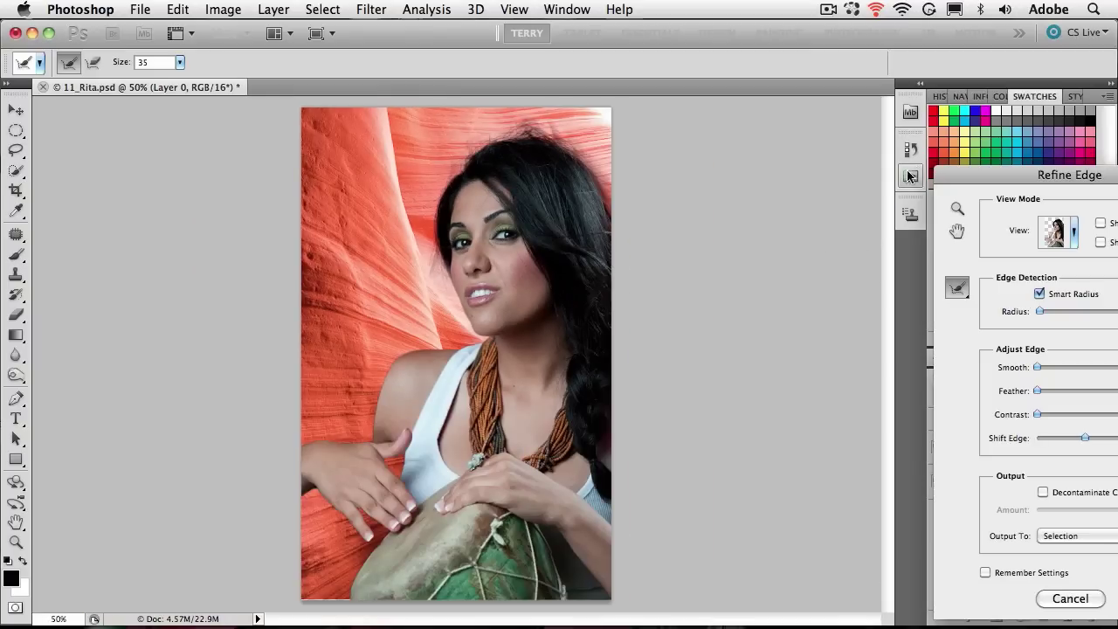
drag(972, 180, 691, 150)
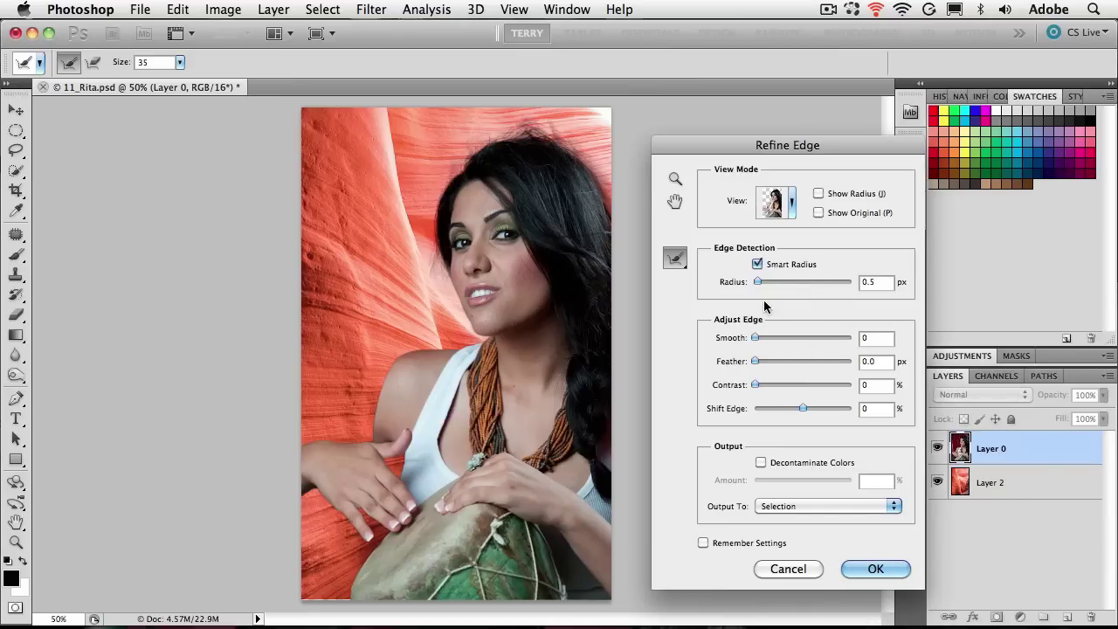
- Set the Refine Edge Radius to 1.5 px and Shift Edge to -7%
drag(757, 282, 762, 282)
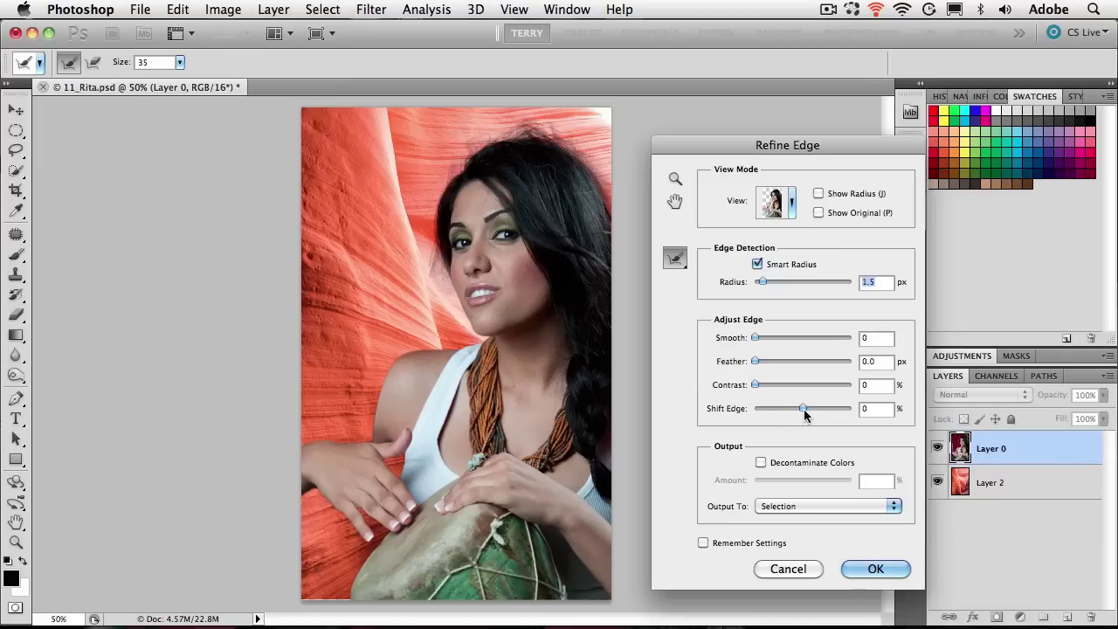
drag(804, 408, 827, 408)
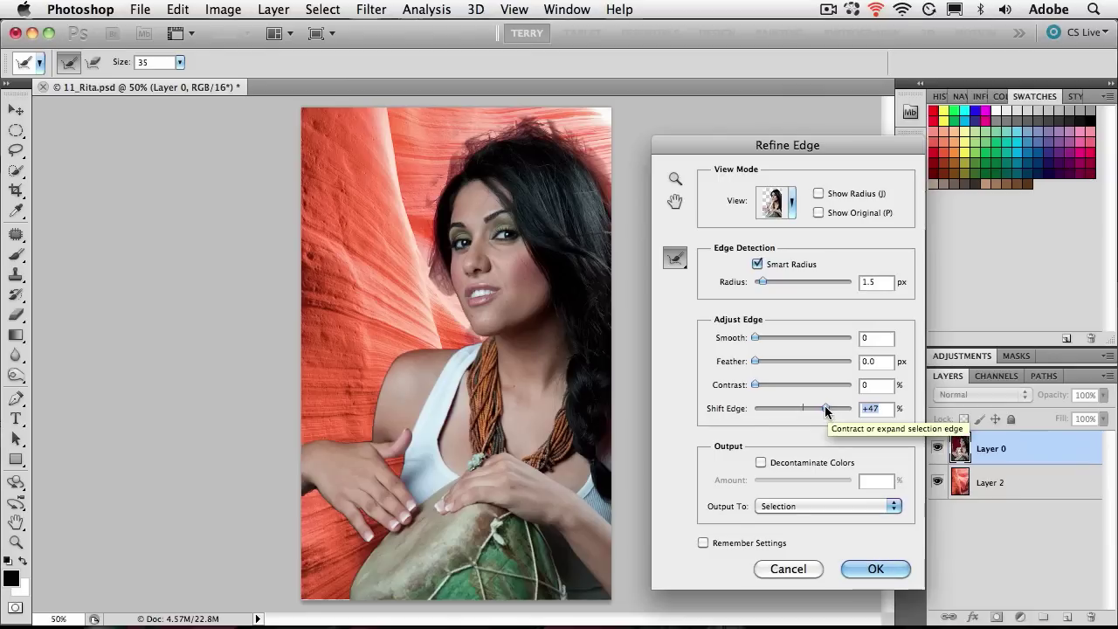
drag(825, 408, 798, 406)
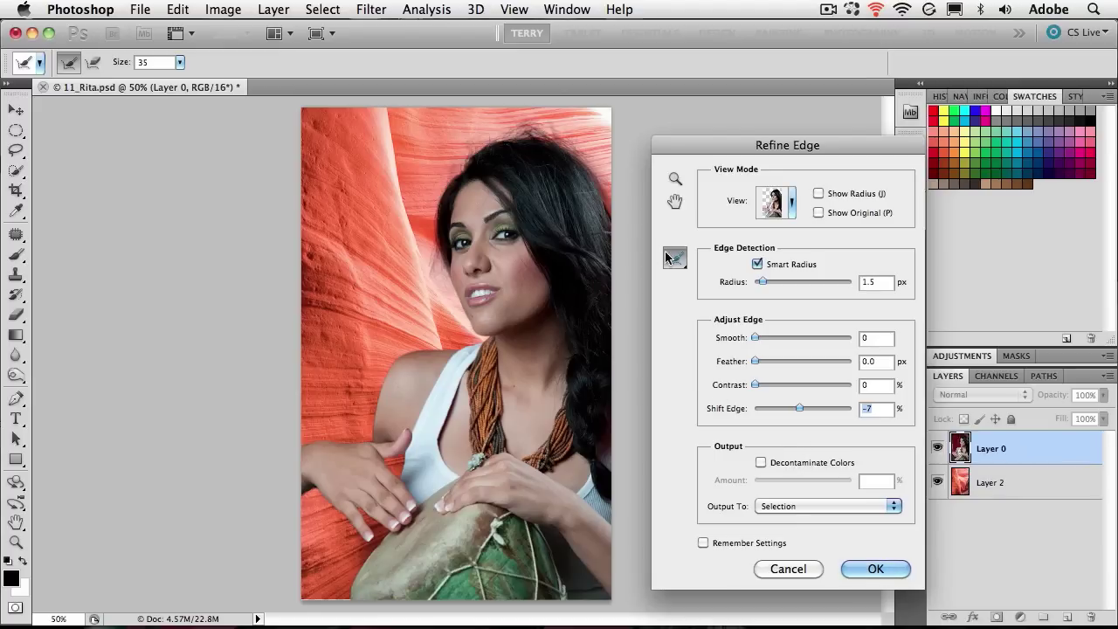
- Zoom into the woman's hair and enable Decontaminate Colors at 50%, outputting to New Layer with Layer Mask
key(z)
drag(578, 166, 505, 266)
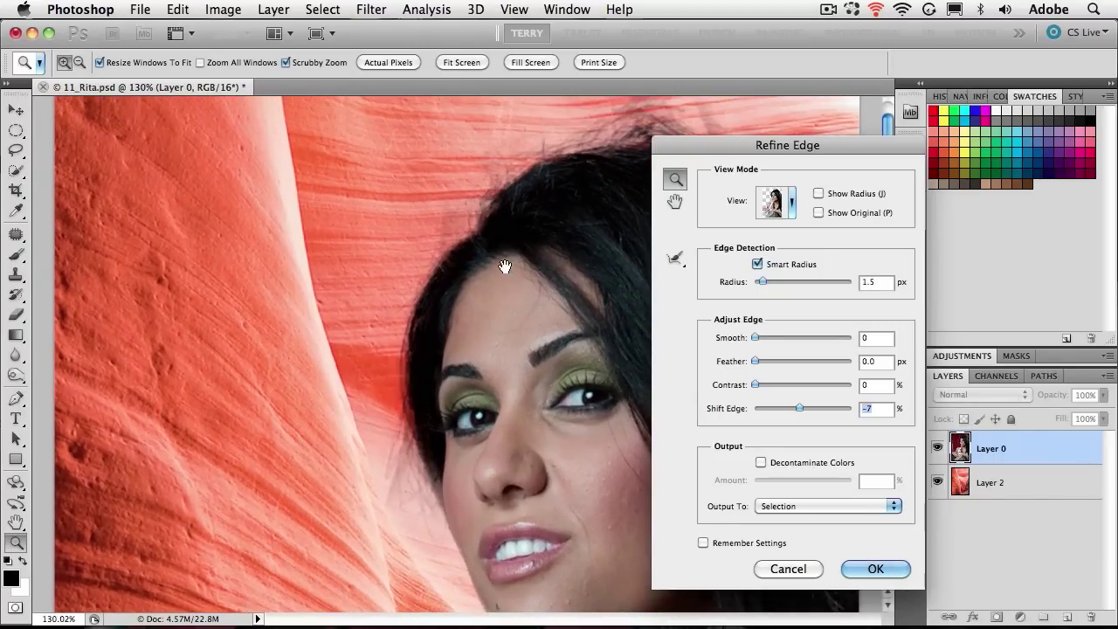
drag(723, 148, 944, 143)
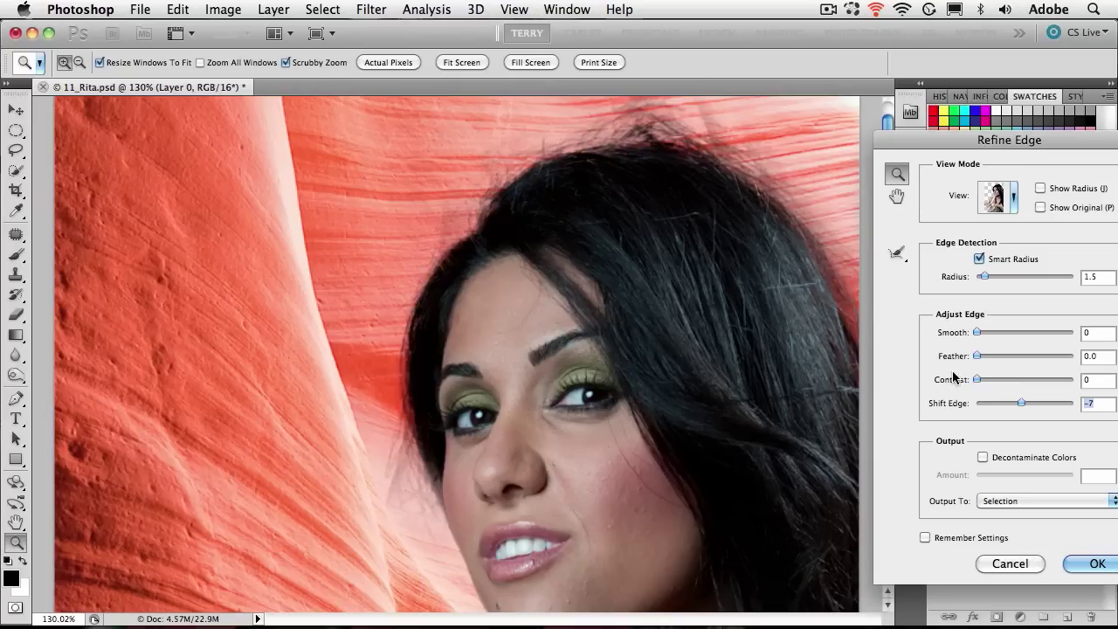
click(982, 458)
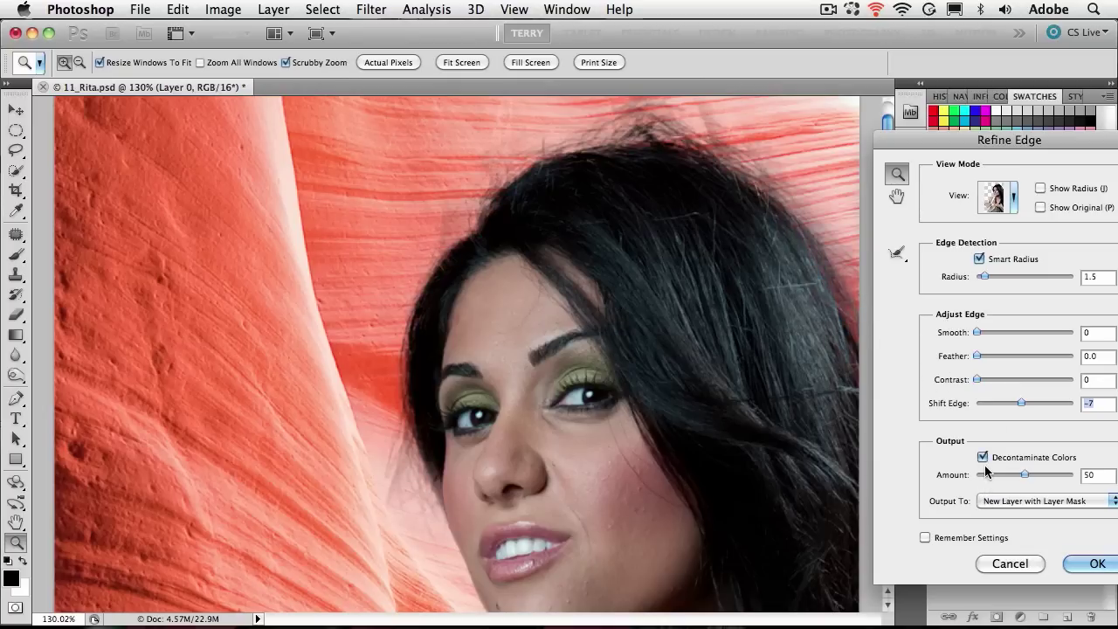
click(983, 458)
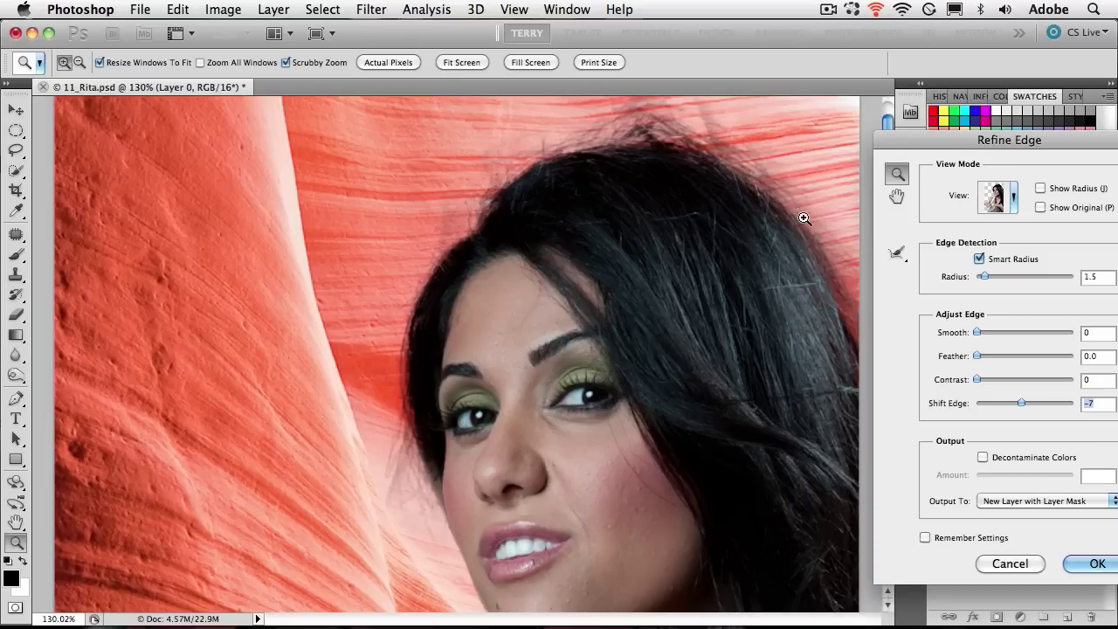
click(982, 457)
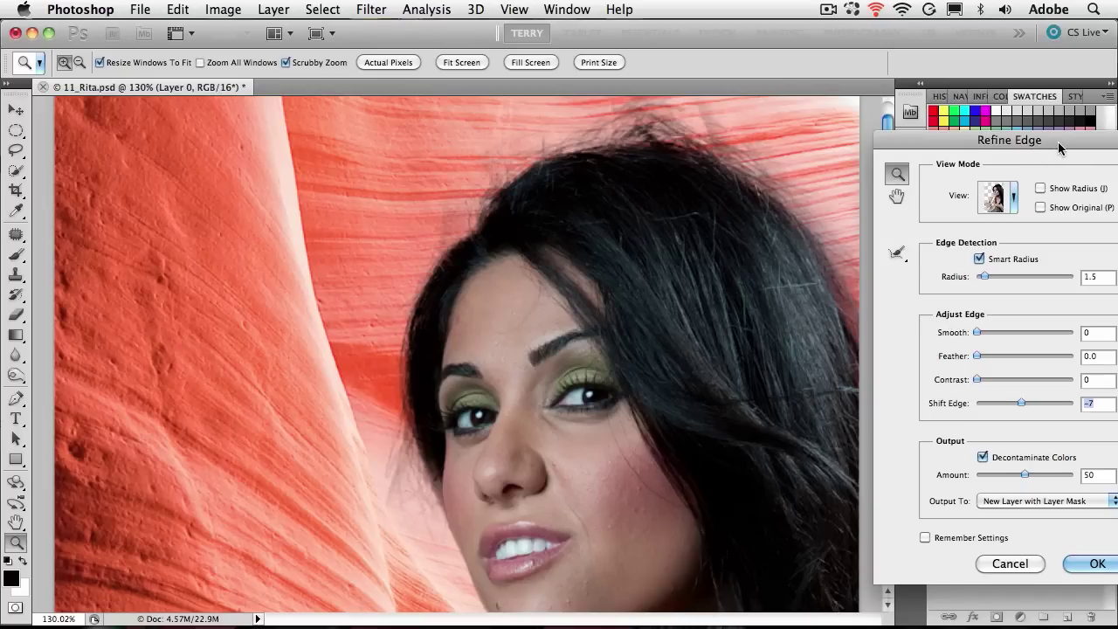
- Confirm the output stays New Layer with Layer Mask and keep Decontaminate Colors switched on
drag(1058, 149, 954, 128)
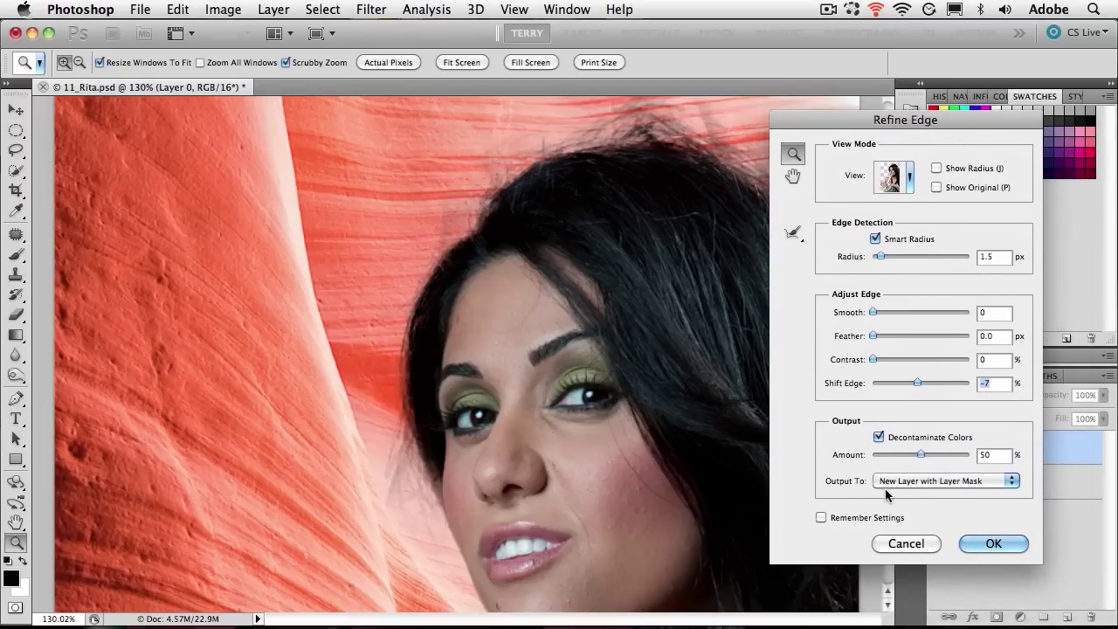
click(958, 480)
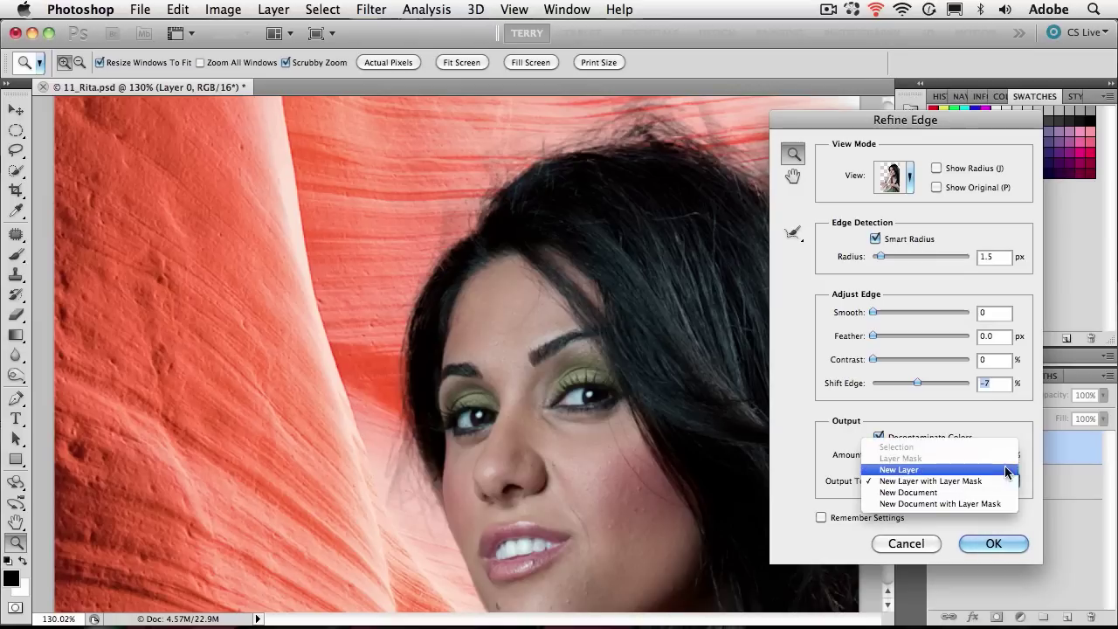
click(1044, 455)
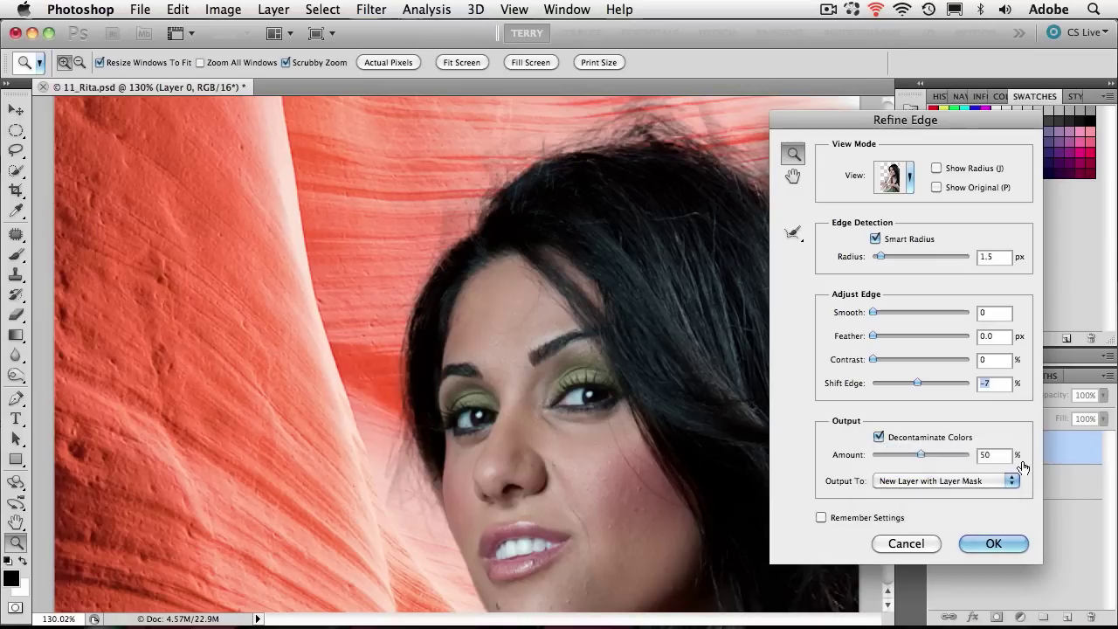
click(936, 438)
click(956, 481)
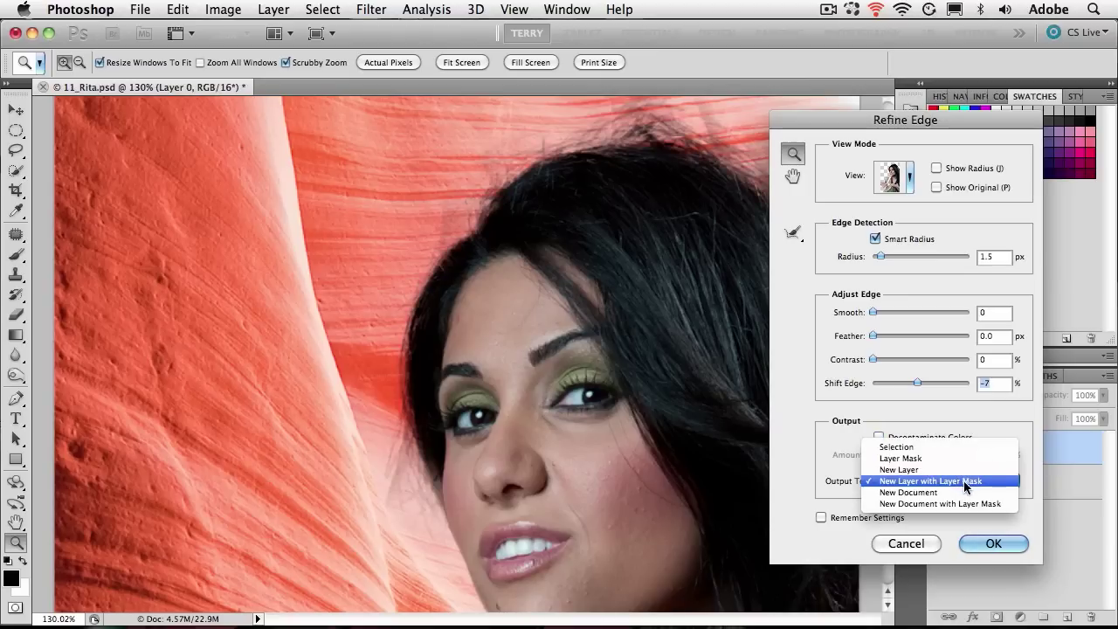
click(1030, 418)
click(939, 438)
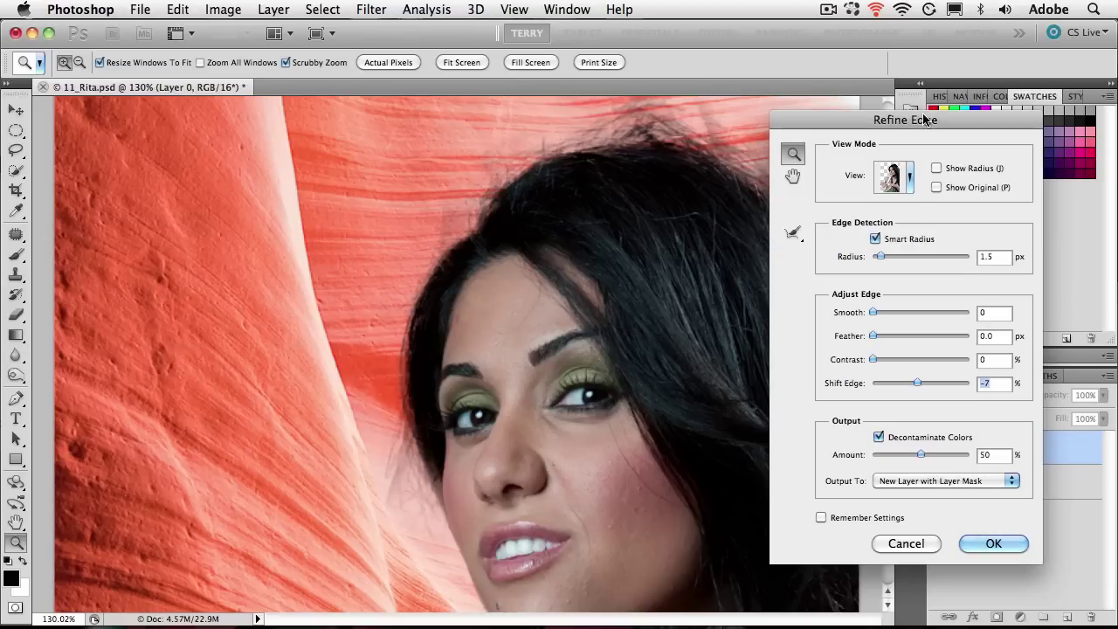
- Lower the decontamination Amount to 49% and zoom back out to see the whole photo
drag(924, 120, 985, 123)
mouse_move(982, 455)
mouse_down()
mouse_move(967, 467)
mouse_move(969, 453)
mouse_move(1000, 454)
mouse_move(983, 461)
mouse_up()
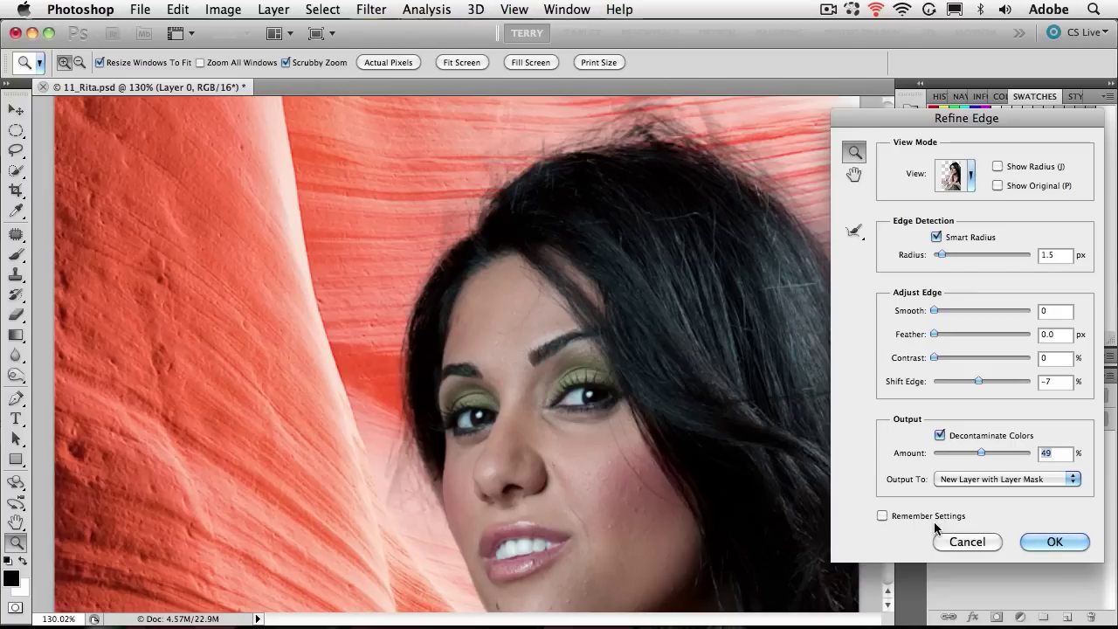
key(super+minus)
key(super+minus)
key(super+minus)
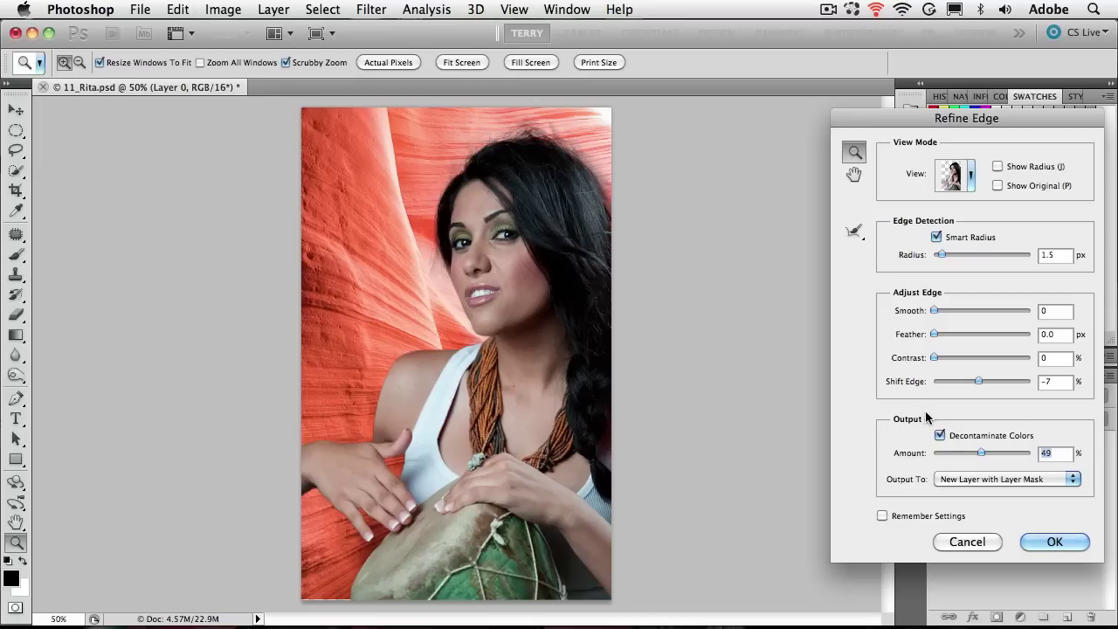
- Apply Refine Edge to create the masked Layer 0 copy, toggle its mask, then view the mask in black and white
click(1052, 540)
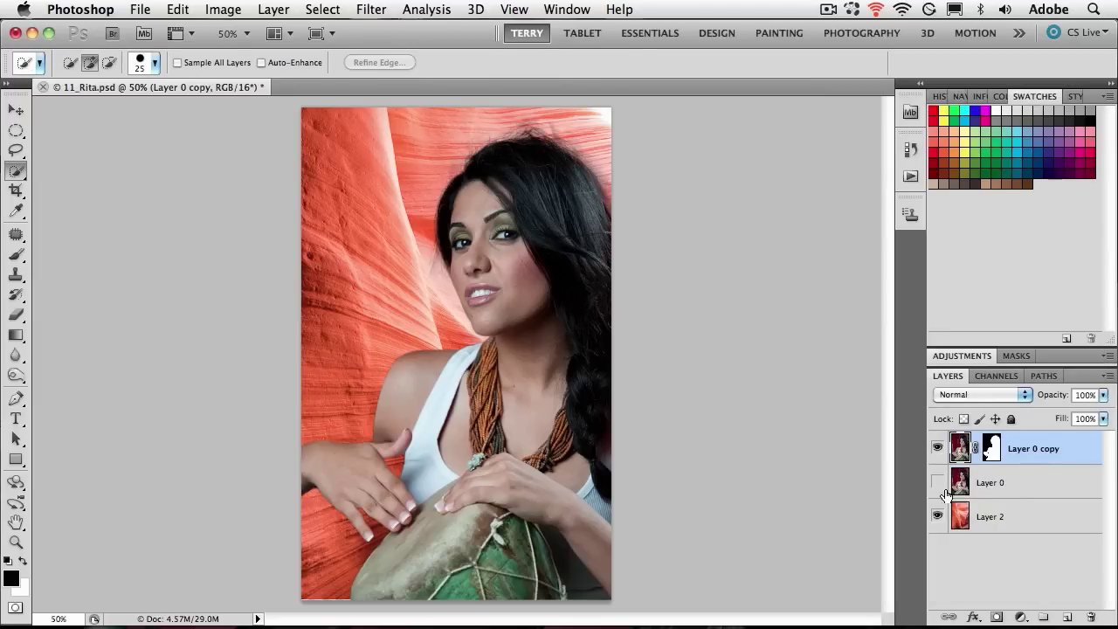
click(992, 449)
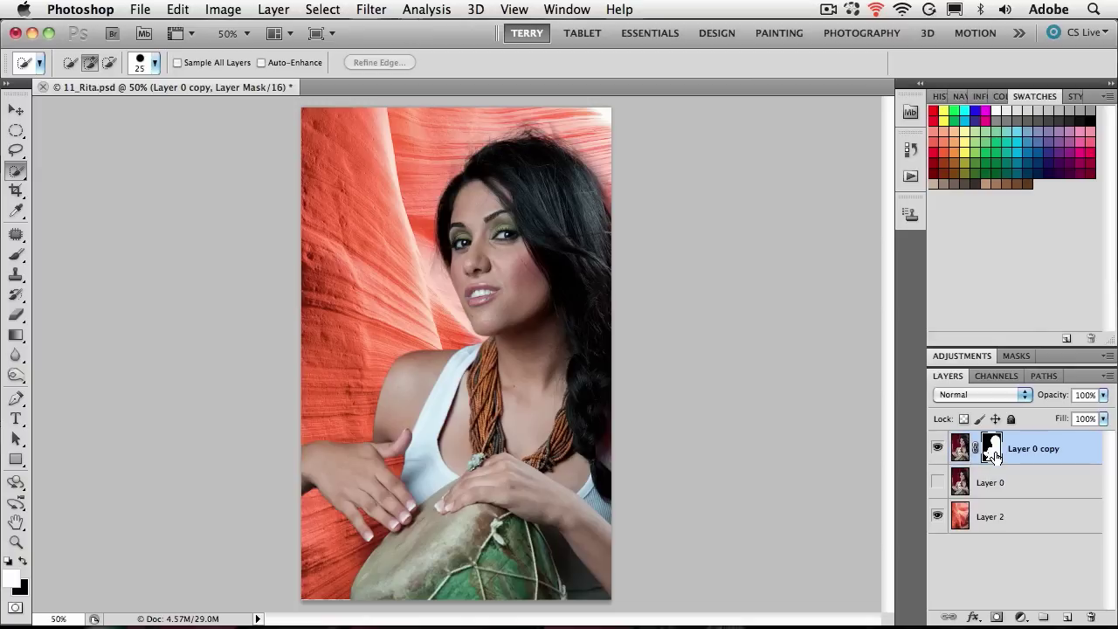
shift+click(992, 449)
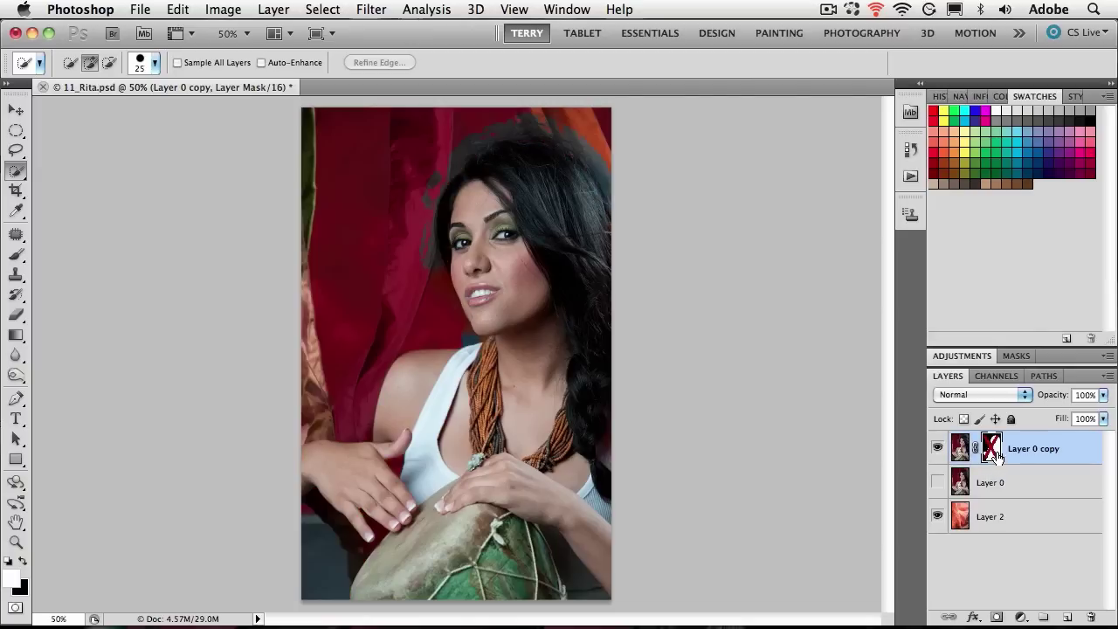
shift+click(992, 449)
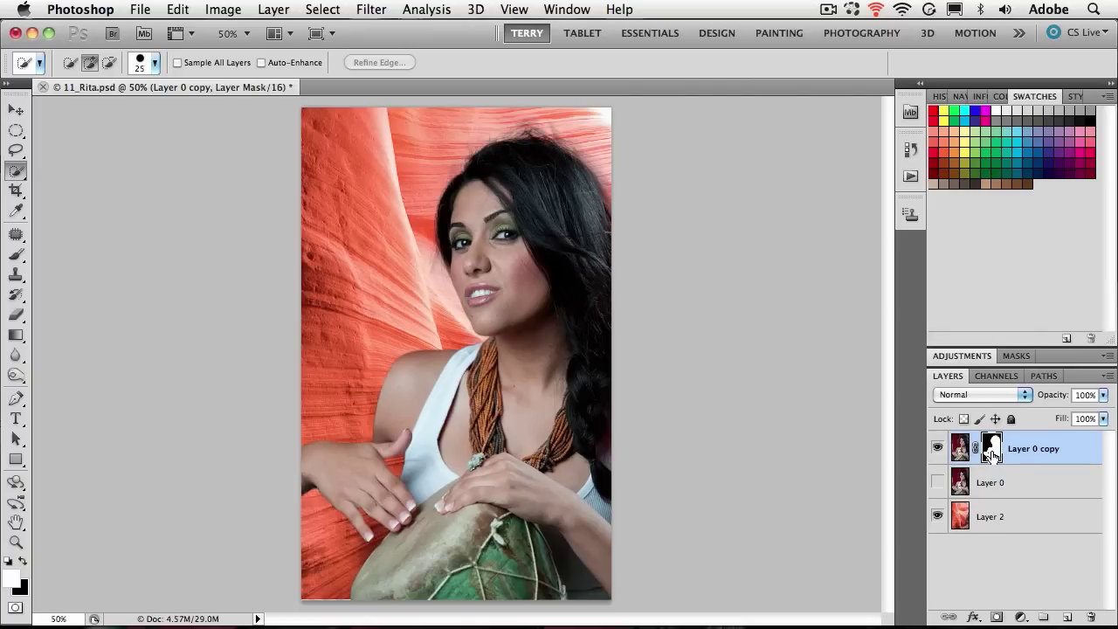
alt+click(991, 448)
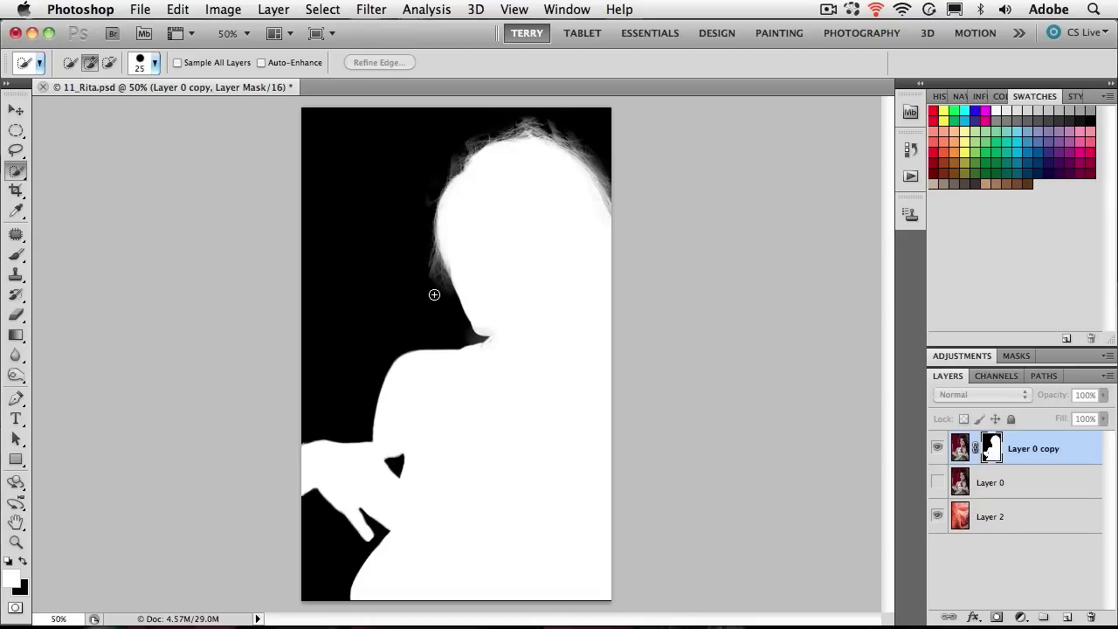
- Select the Brush with black as foreground colour and set its opacity to 60%
key(b)
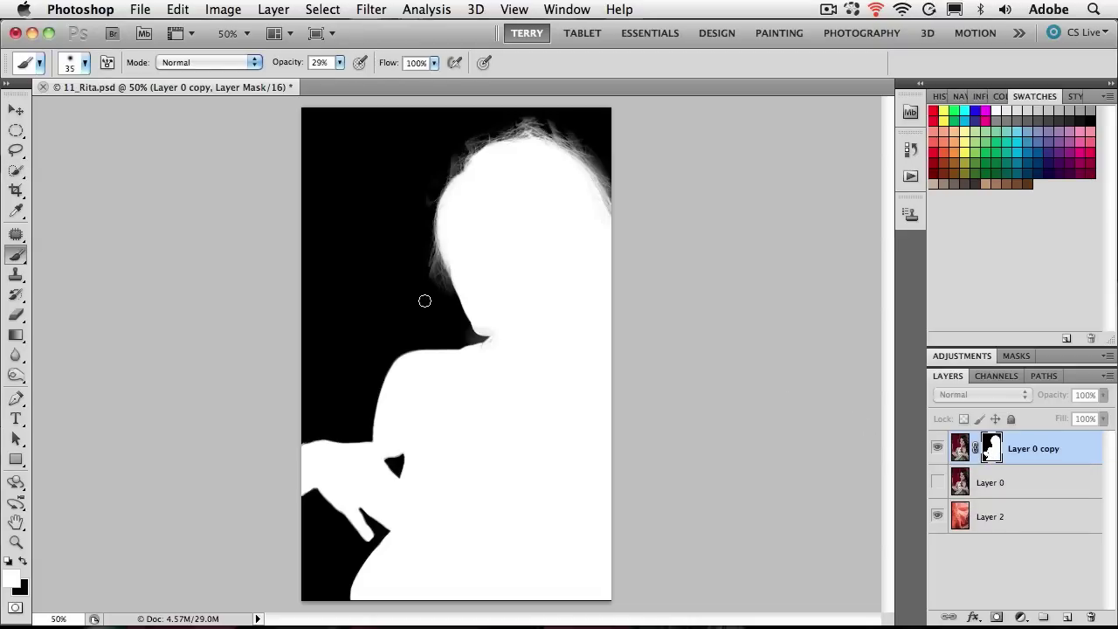
key(x)
click(338, 63)
drag(344, 79, 370, 79)
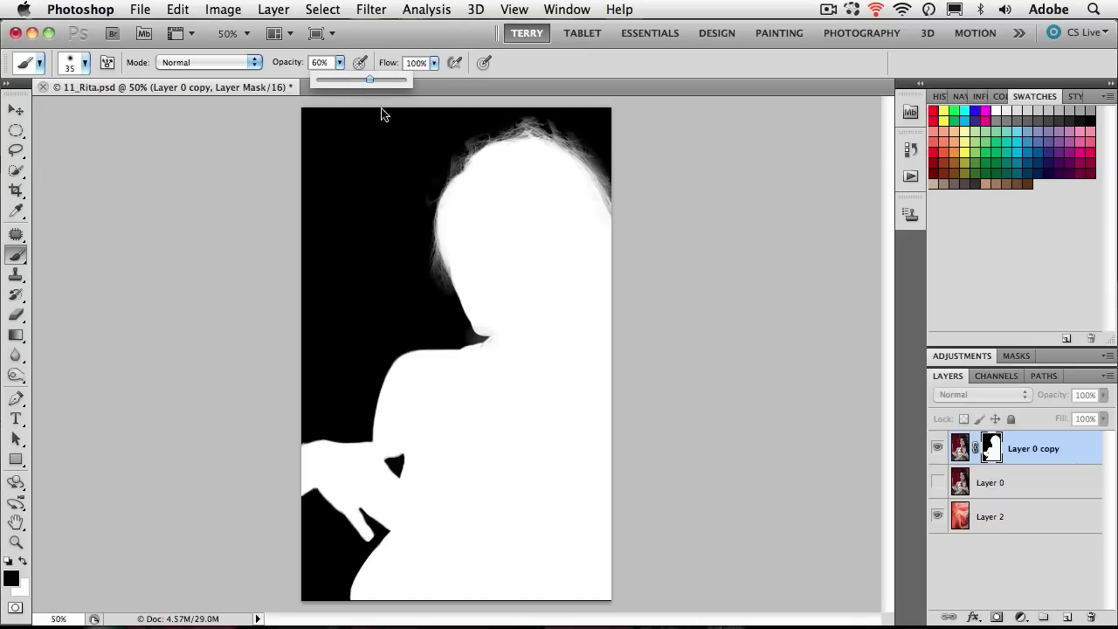
click(432, 286)
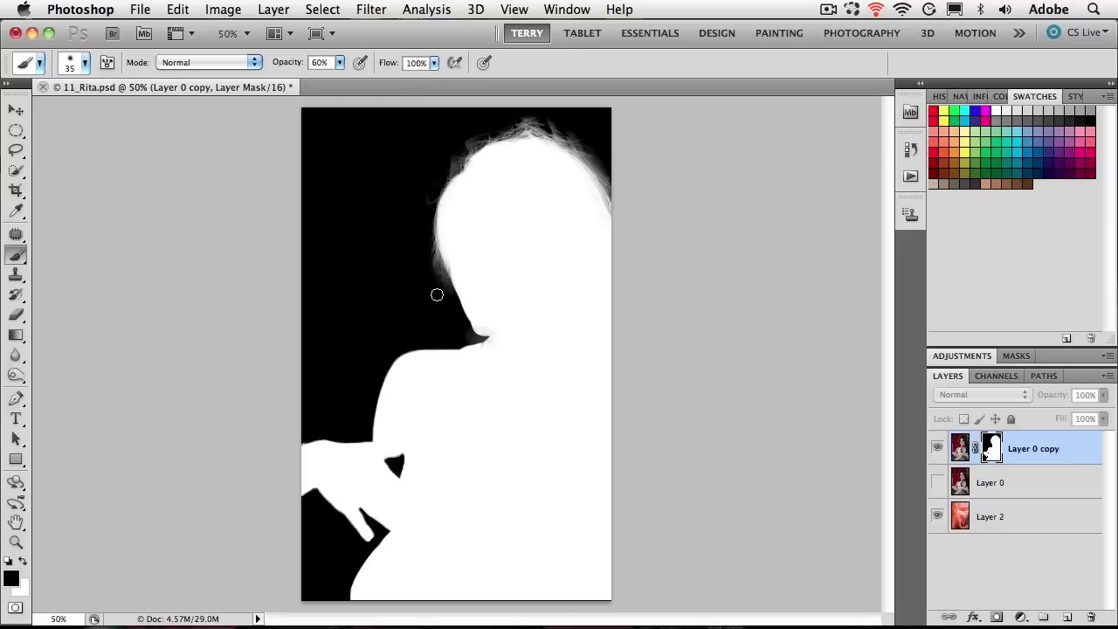
- Return to the photo view, then show the Layer 0 copy mask in black and white again
click(960, 449)
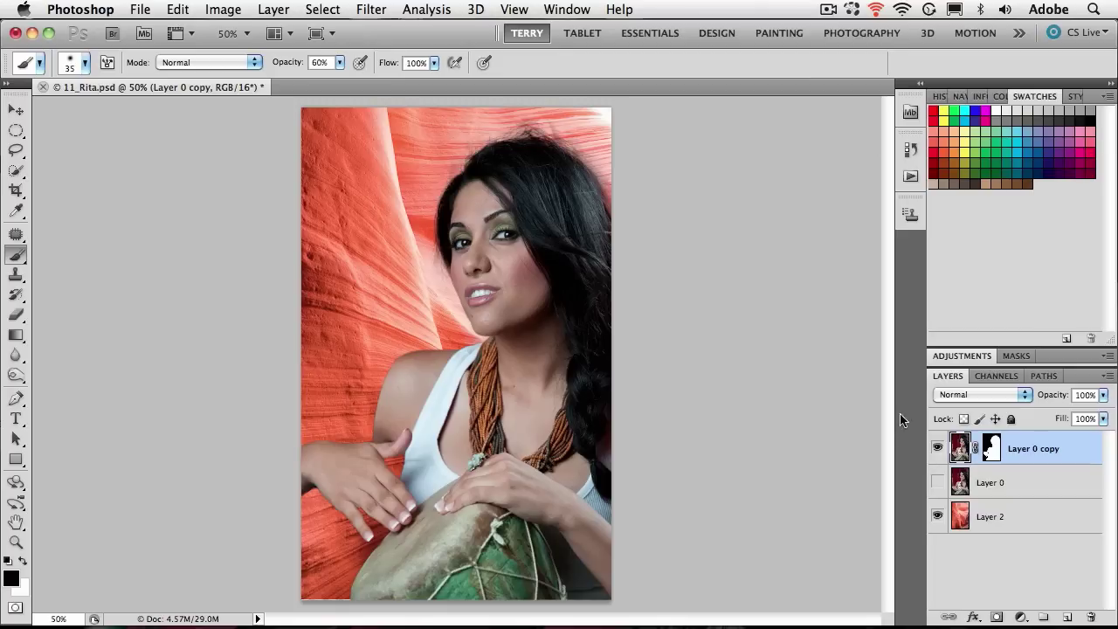
click(990, 448)
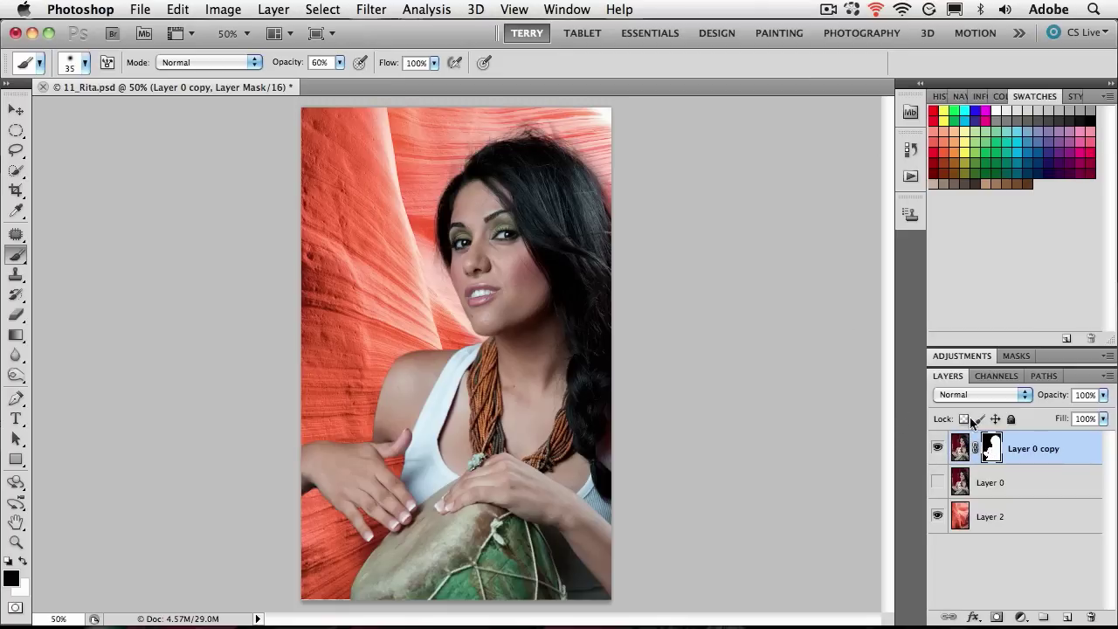
alt+click(990, 448)
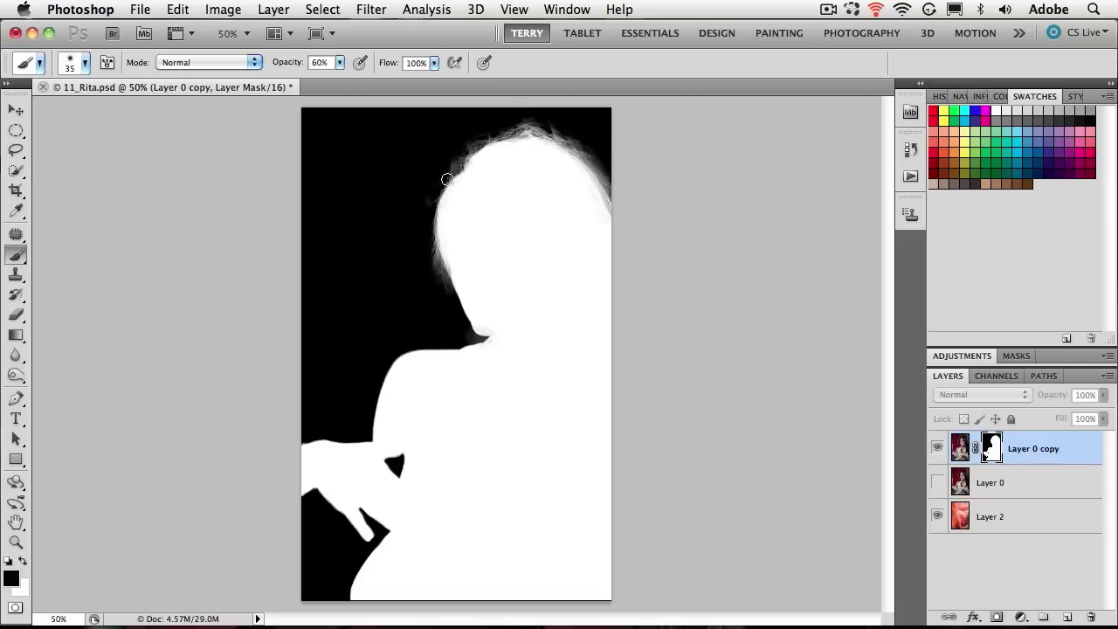
- Leave the mask view to show the woman composited over the red rock texture
click(957, 447)
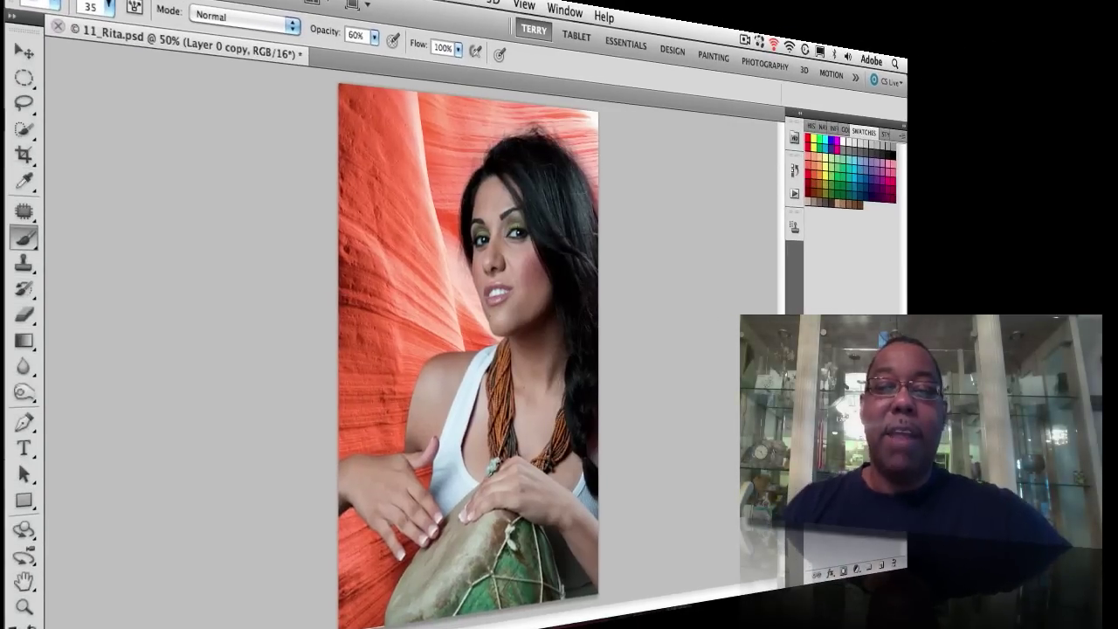